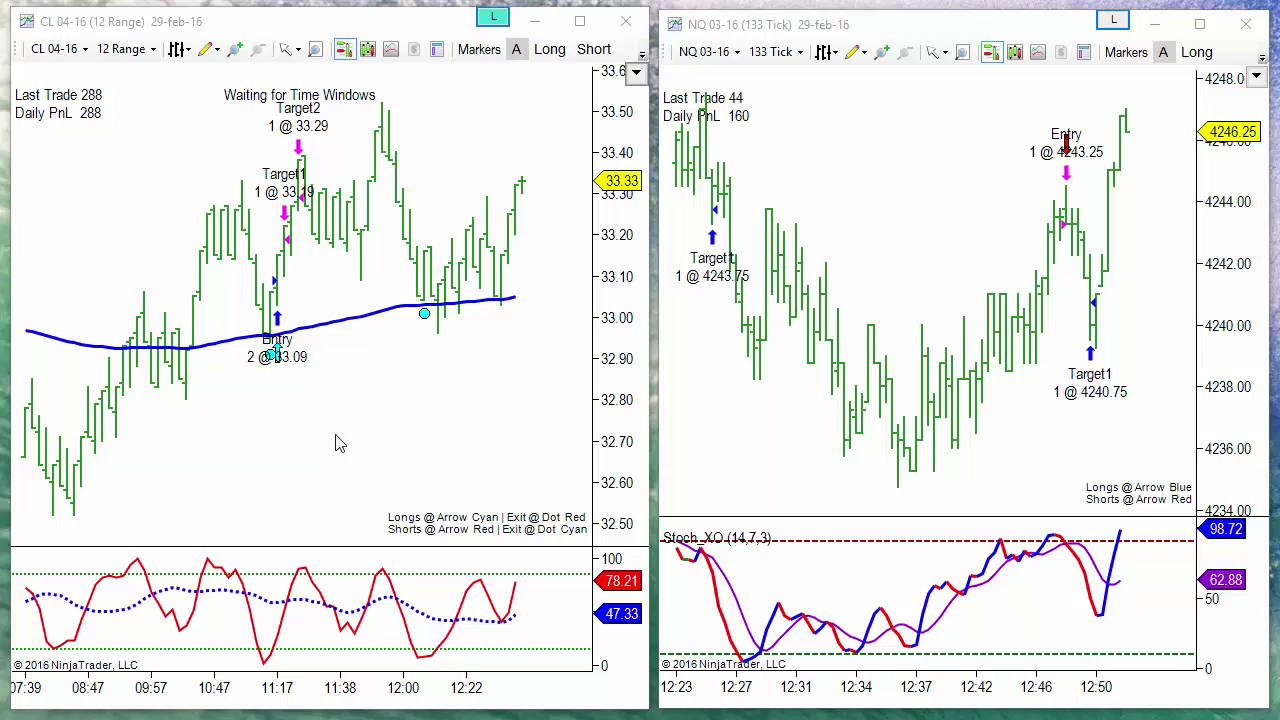
Step: Review the TIS_Reversal indicator's Slope_Period setting and close the indicator dialog unchanged
right_click(119, 257)
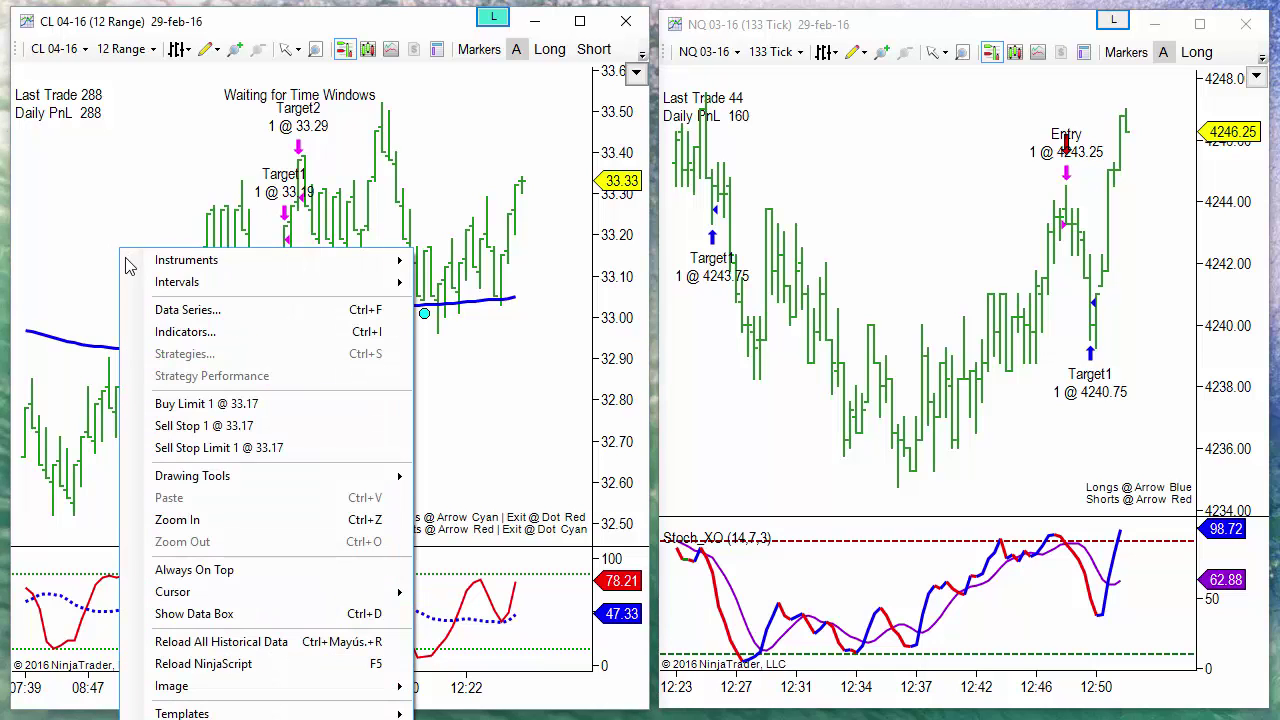
click(171, 331)
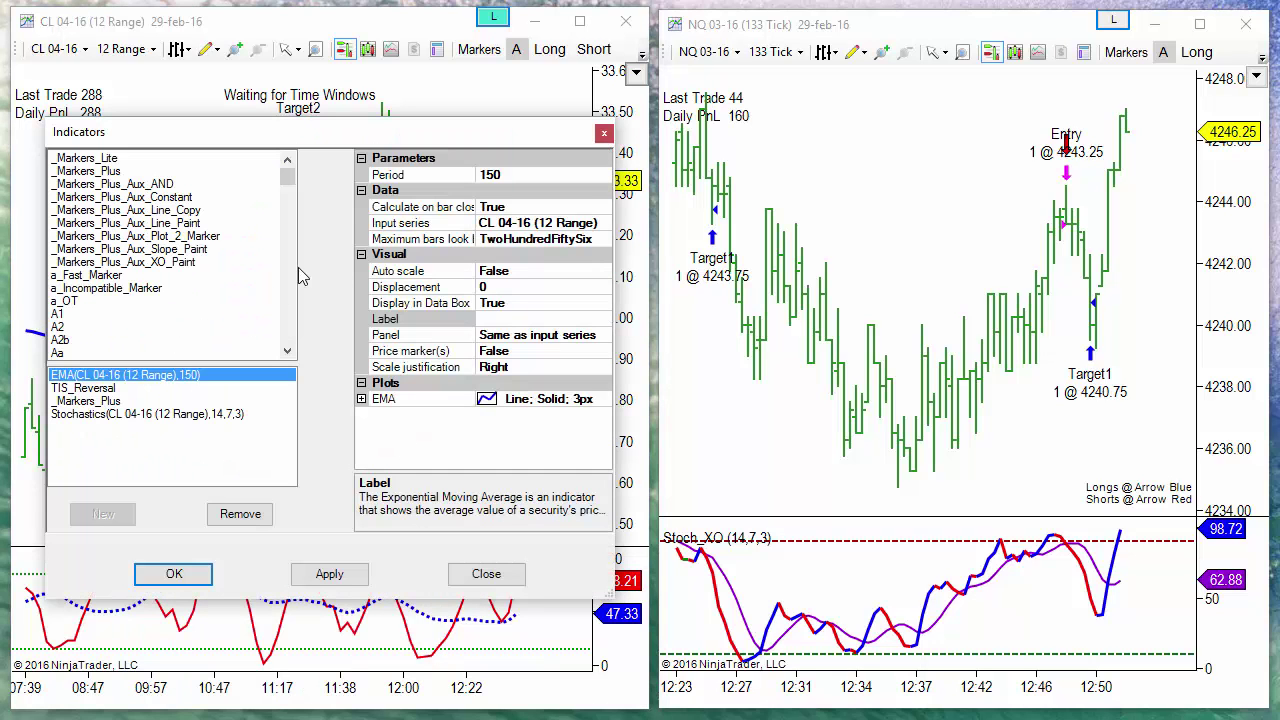
click(99, 388)
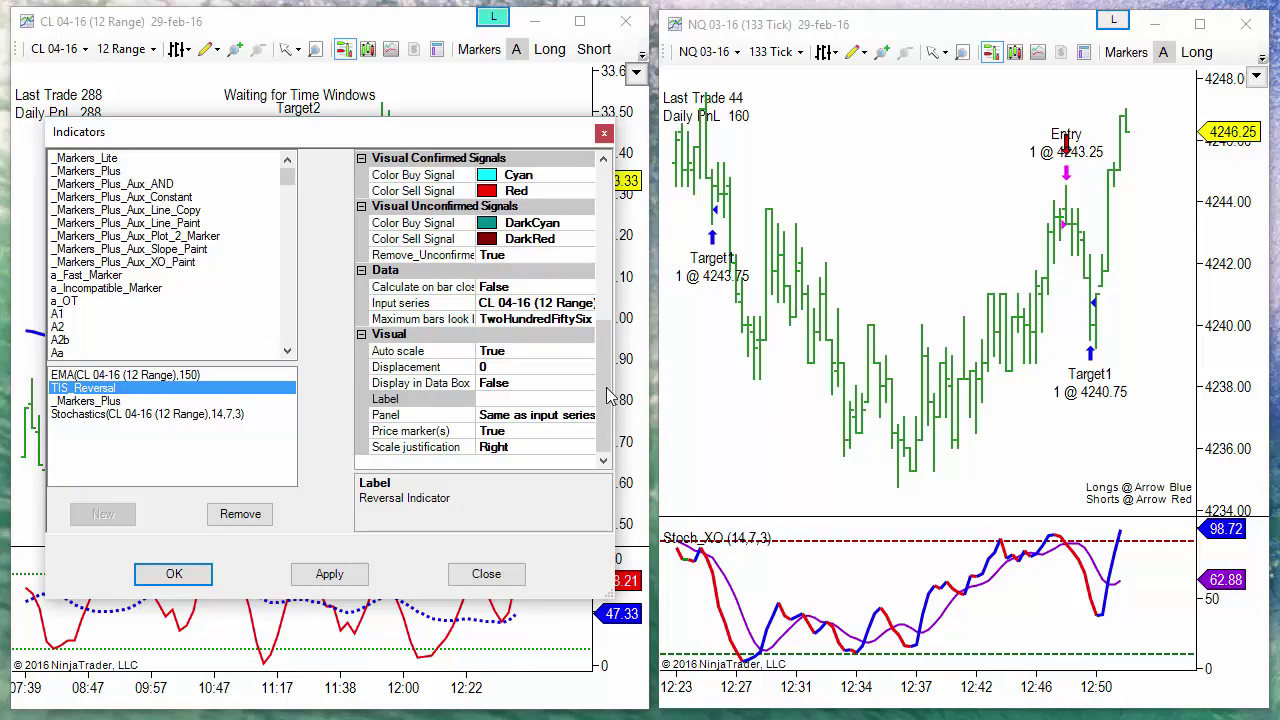
scroll(533, 347, up, 8)
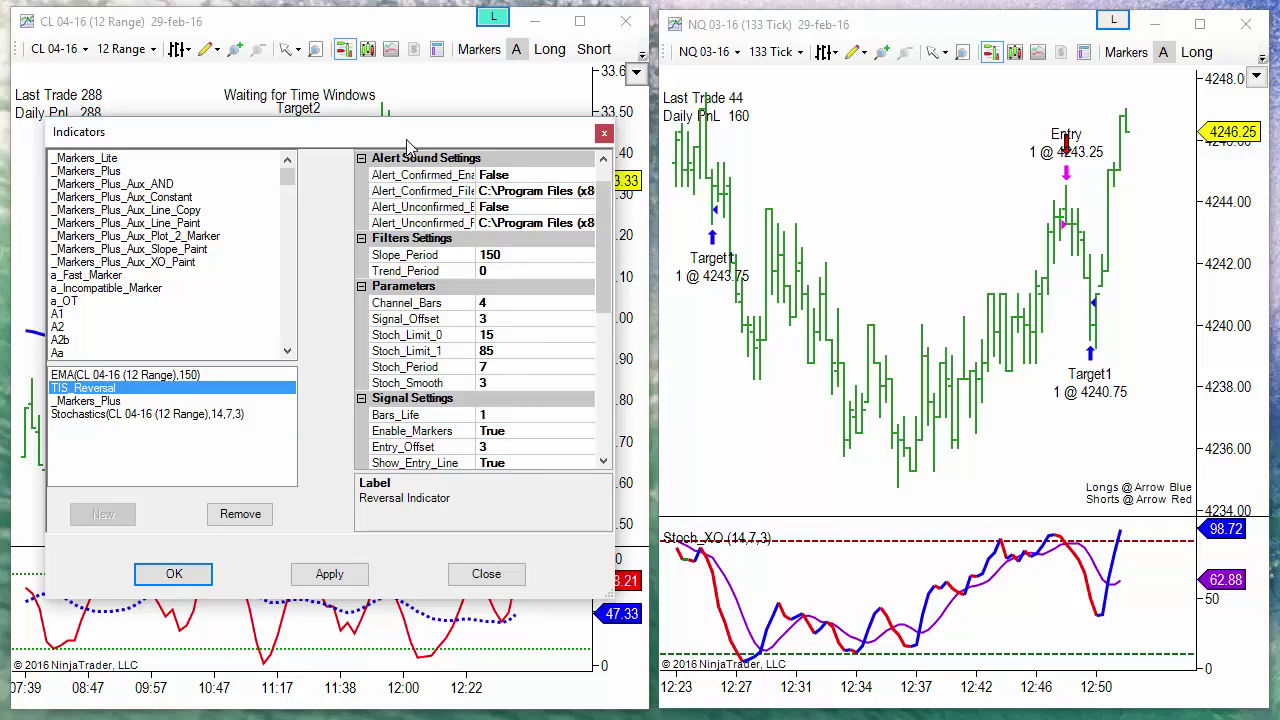
drag(408, 140, 699, 164)
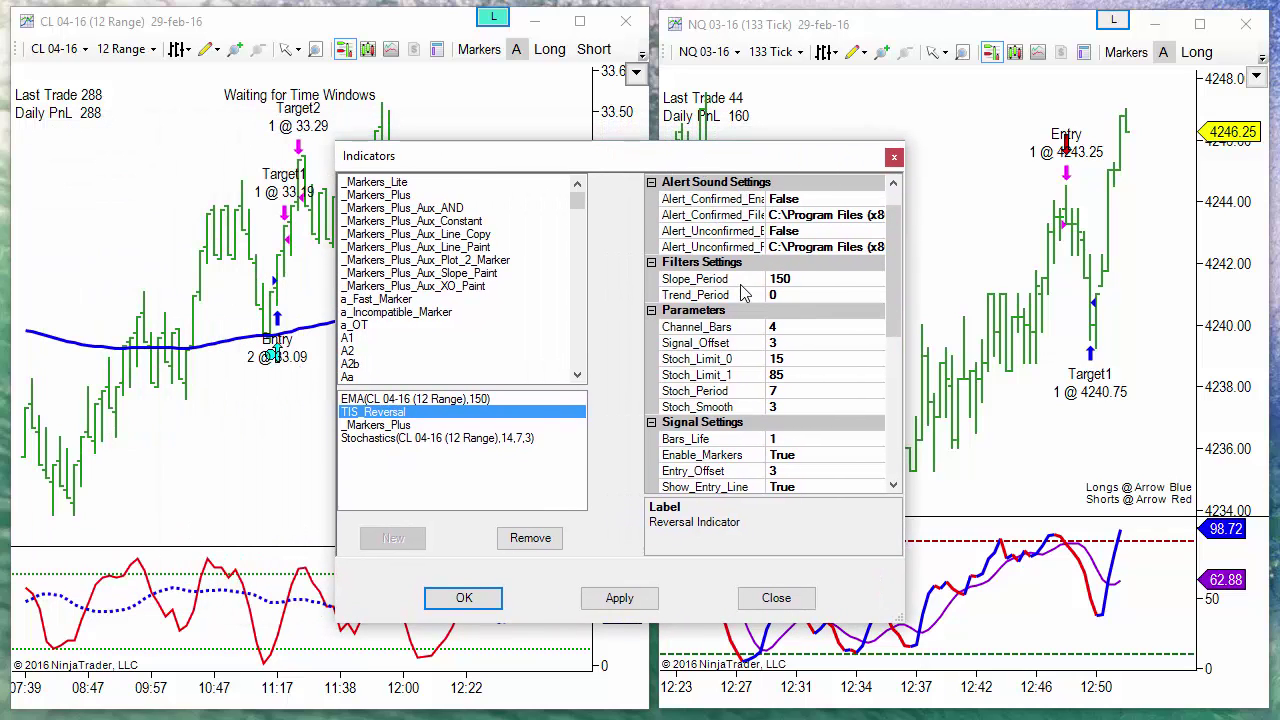
click(676, 283)
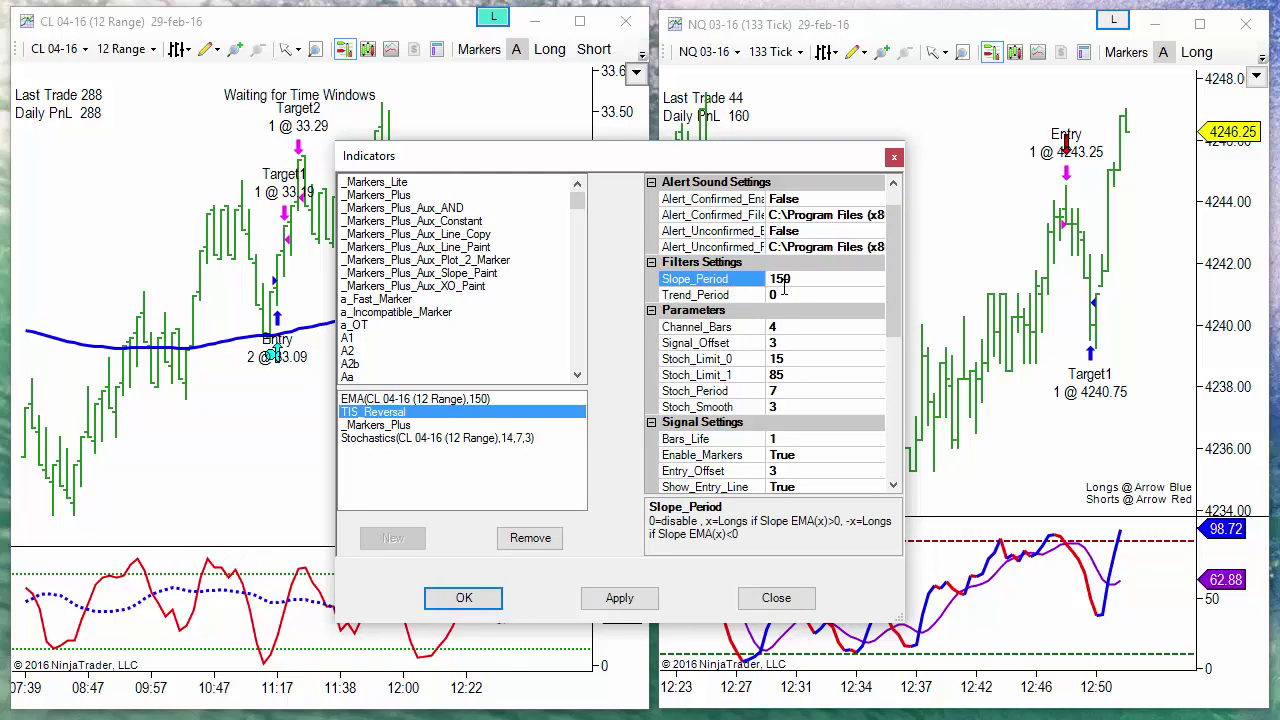
click(782, 597)
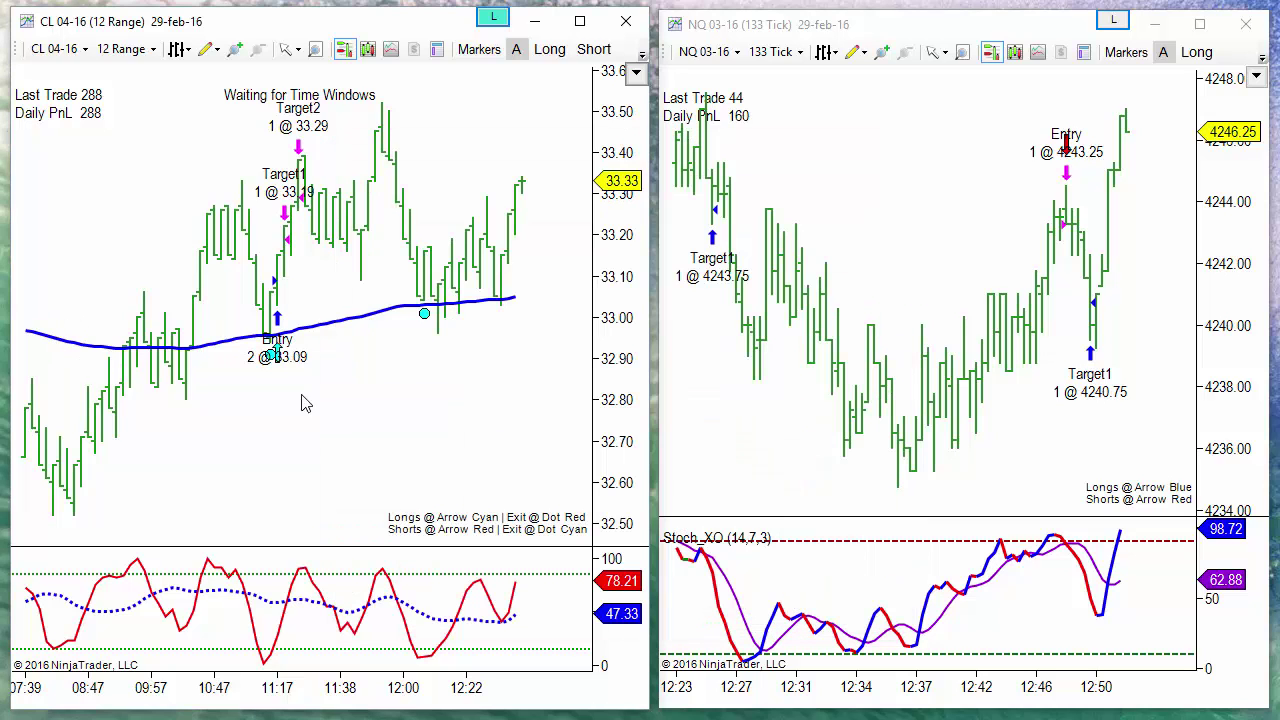
Step: Return the CL chart to its latest bars and switch between the NQ and CL windows
scroll(182, 485, up, 3)
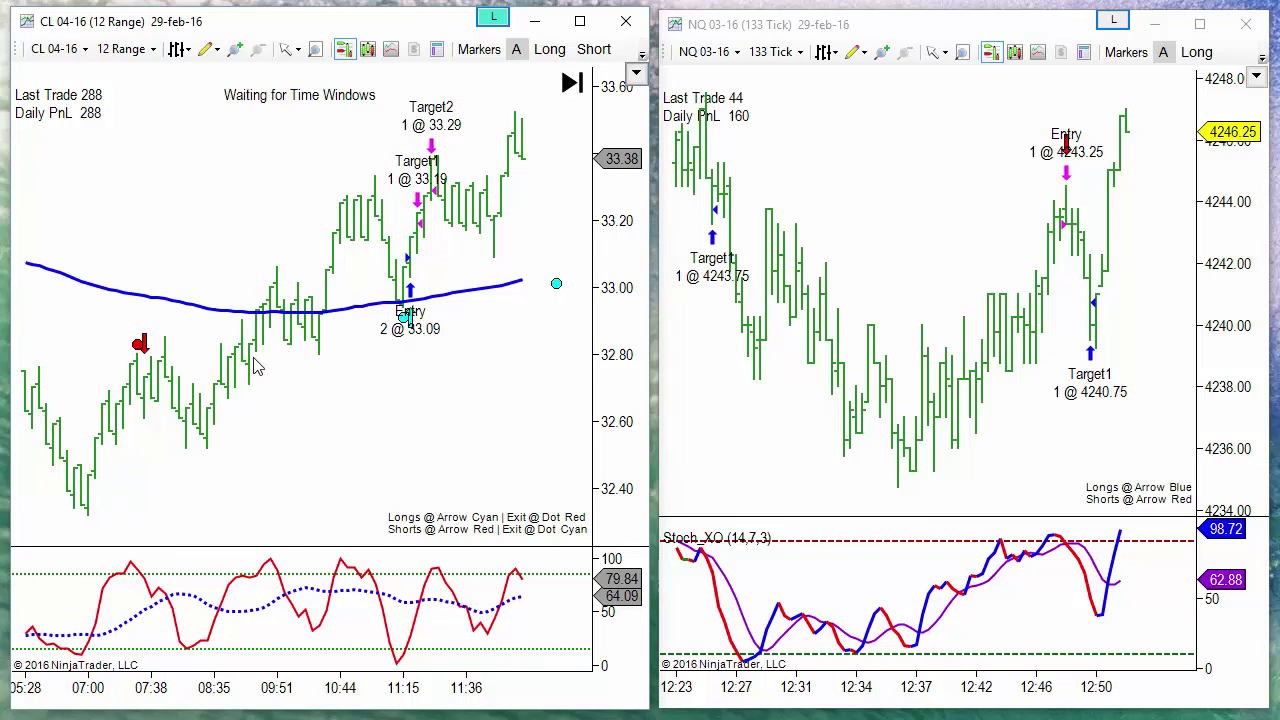
scroll(486, 420, up, 1)
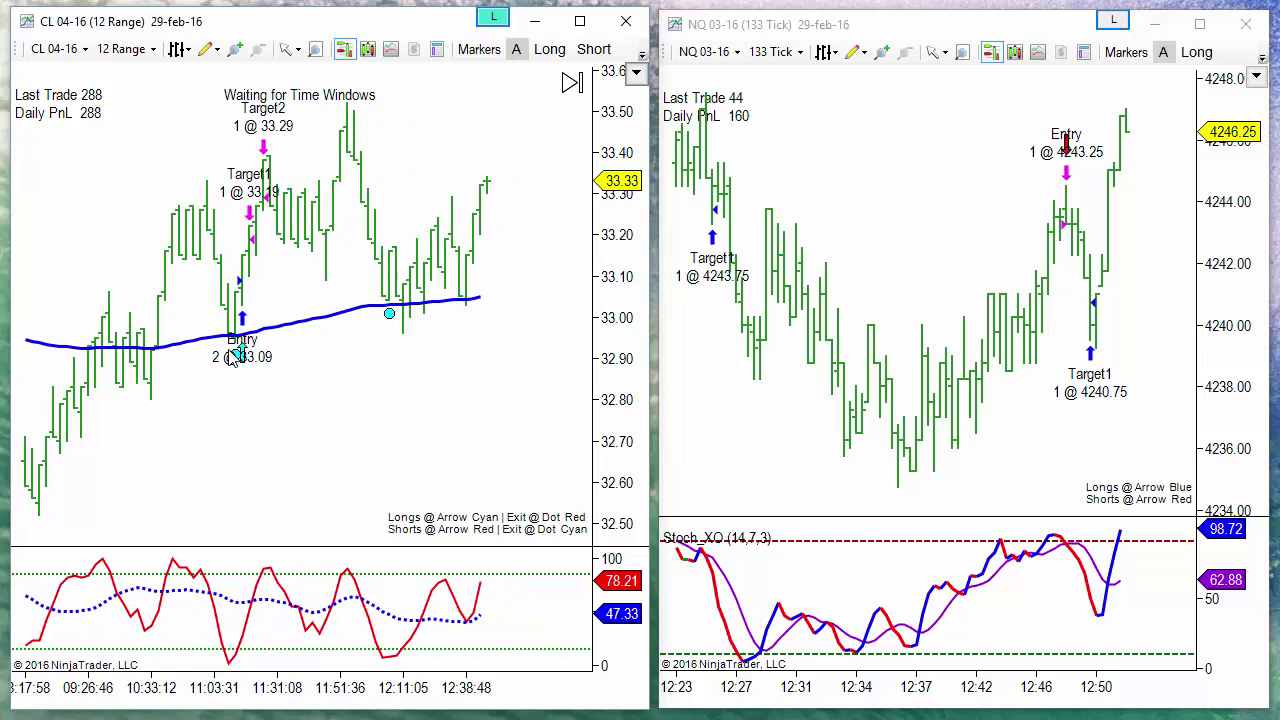
click(572, 86)
click(947, 228)
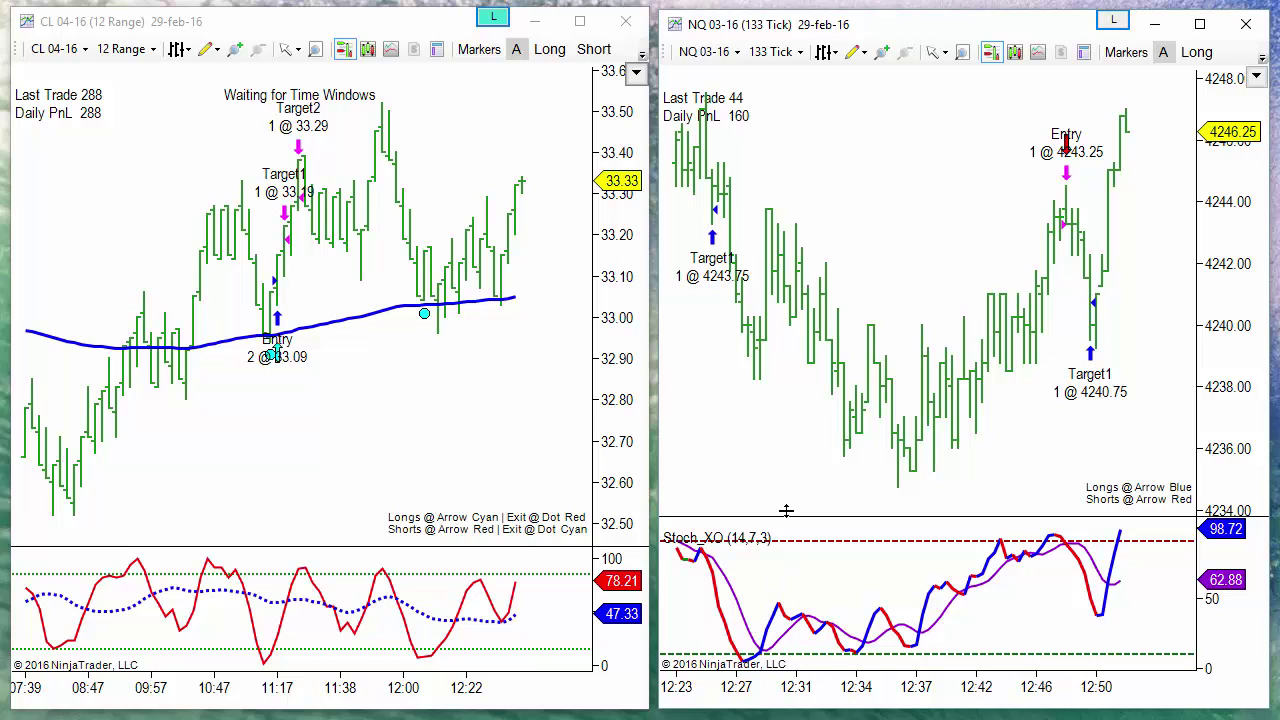
click(505, 438)
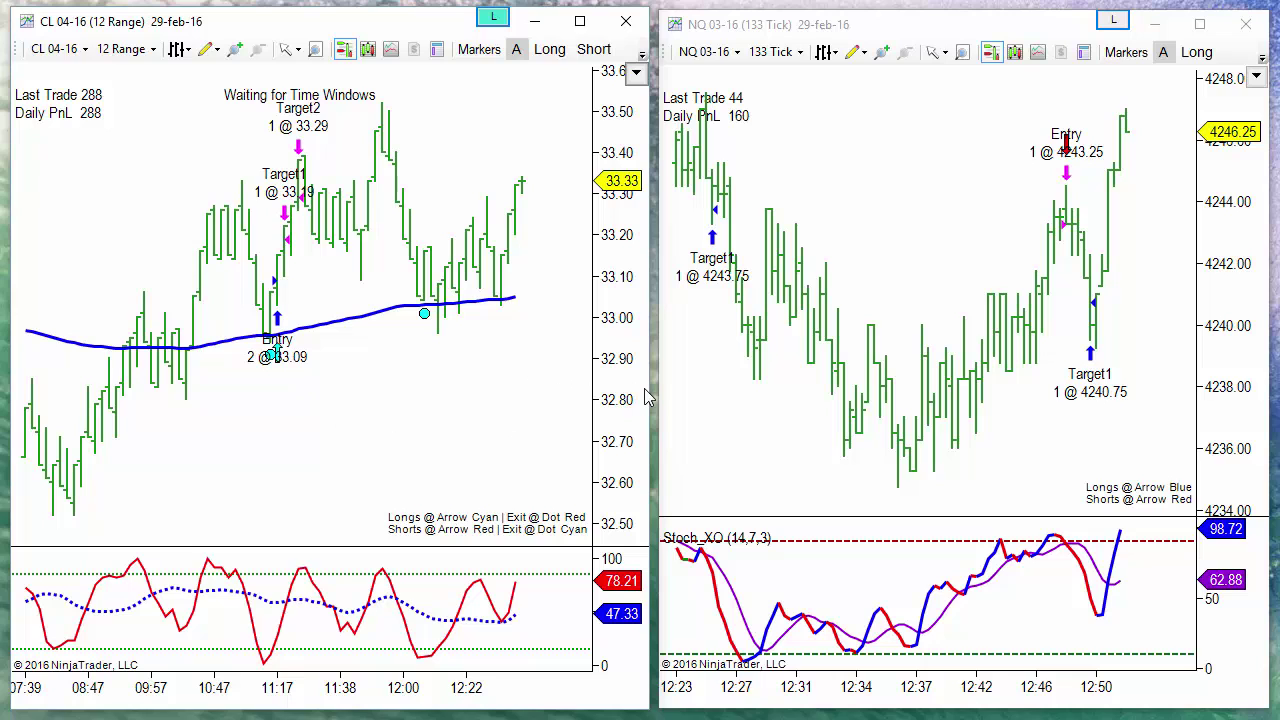
Step: Widen the CL chart window across the screen and select the red short and cyan exit markers
drag(652, 393, 1131, 419)
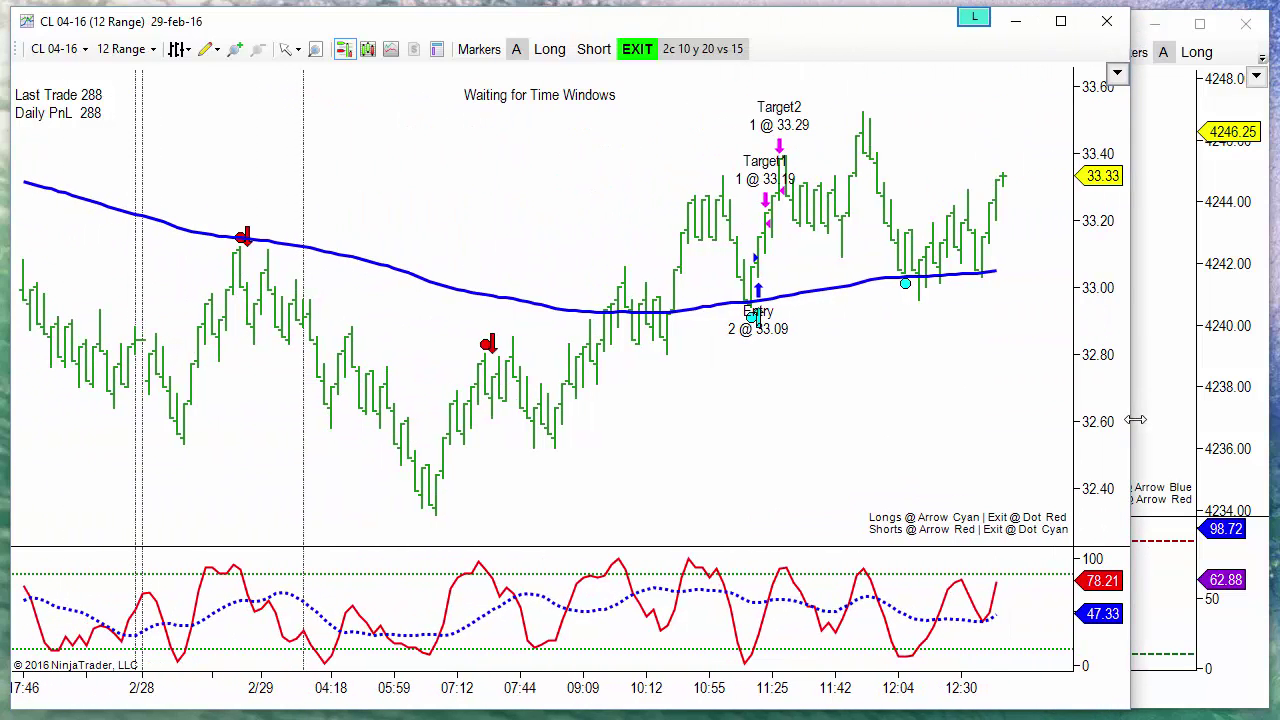
click(487, 345)
click(905, 284)
Step: Rescale and pan the CL time axis to show more history, then jump to the latest bars
drag(471, 323, 696, 338)
drag(816, 690, 642, 622)
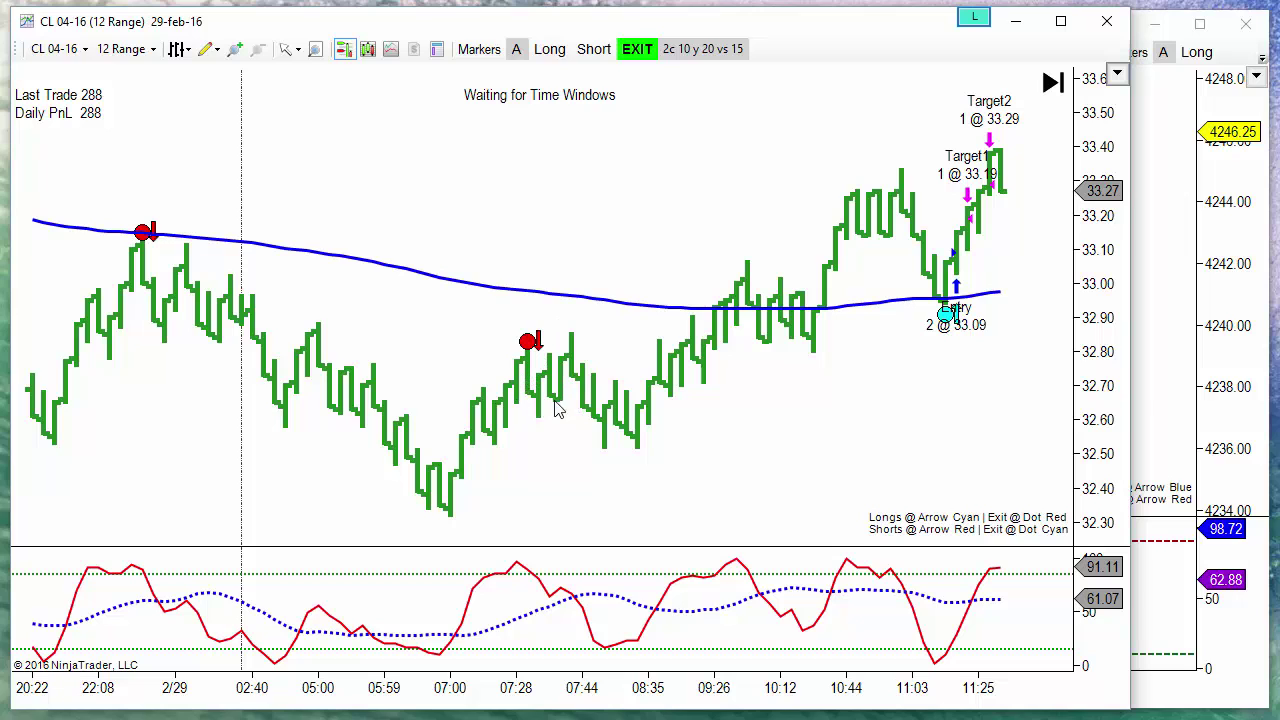
drag(525, 690, 624, 684)
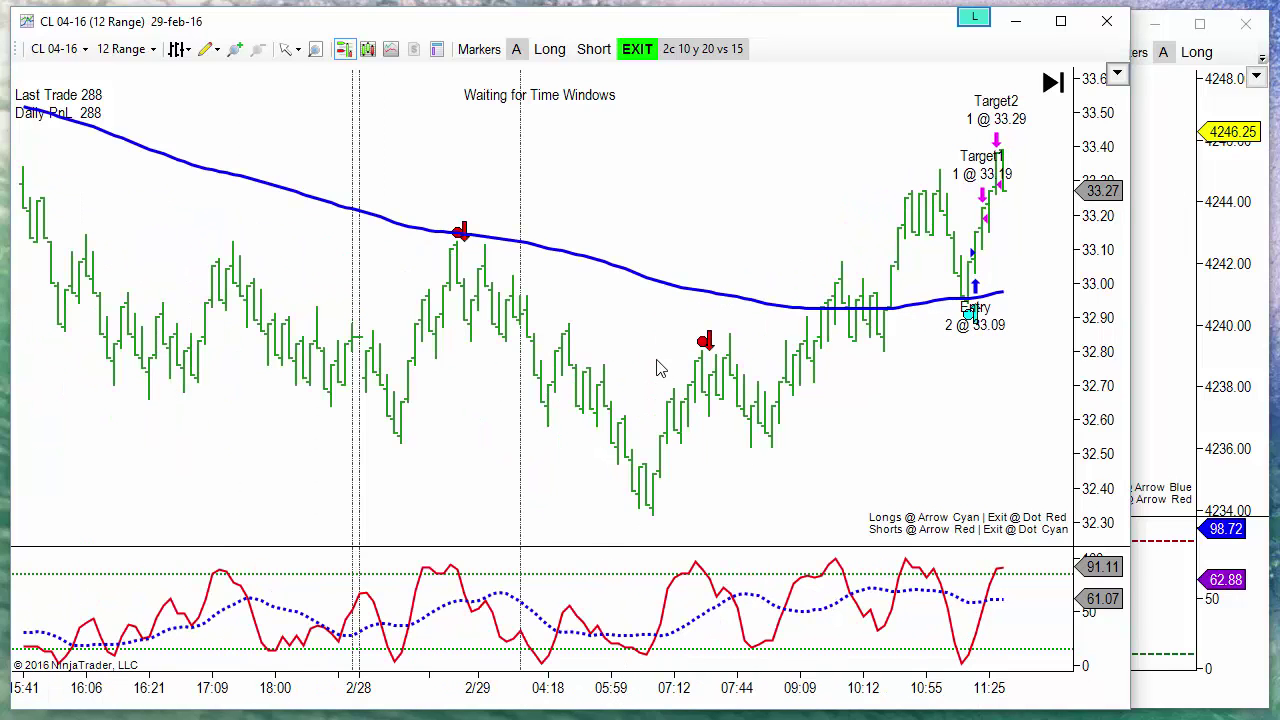
drag(878, 448, 474, 464)
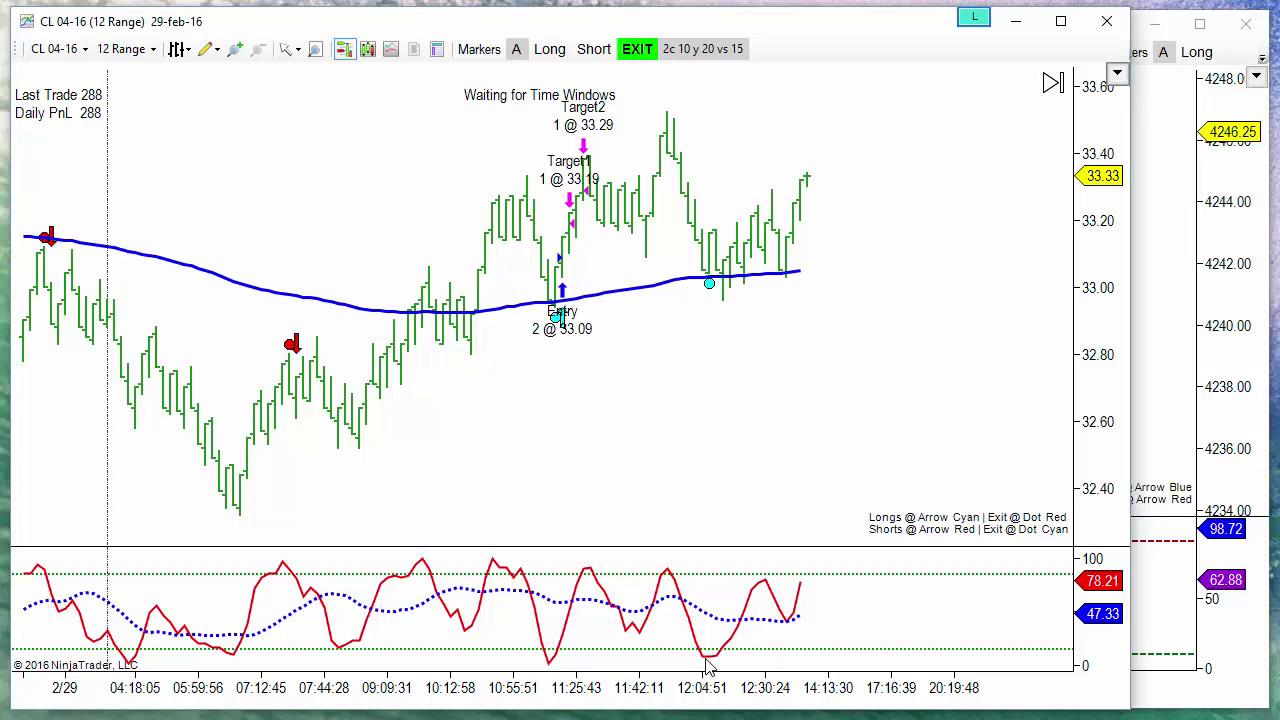
scroll(790, 440, up, 2)
drag(840, 700, 610, 706)
drag(616, 417, 663, 428)
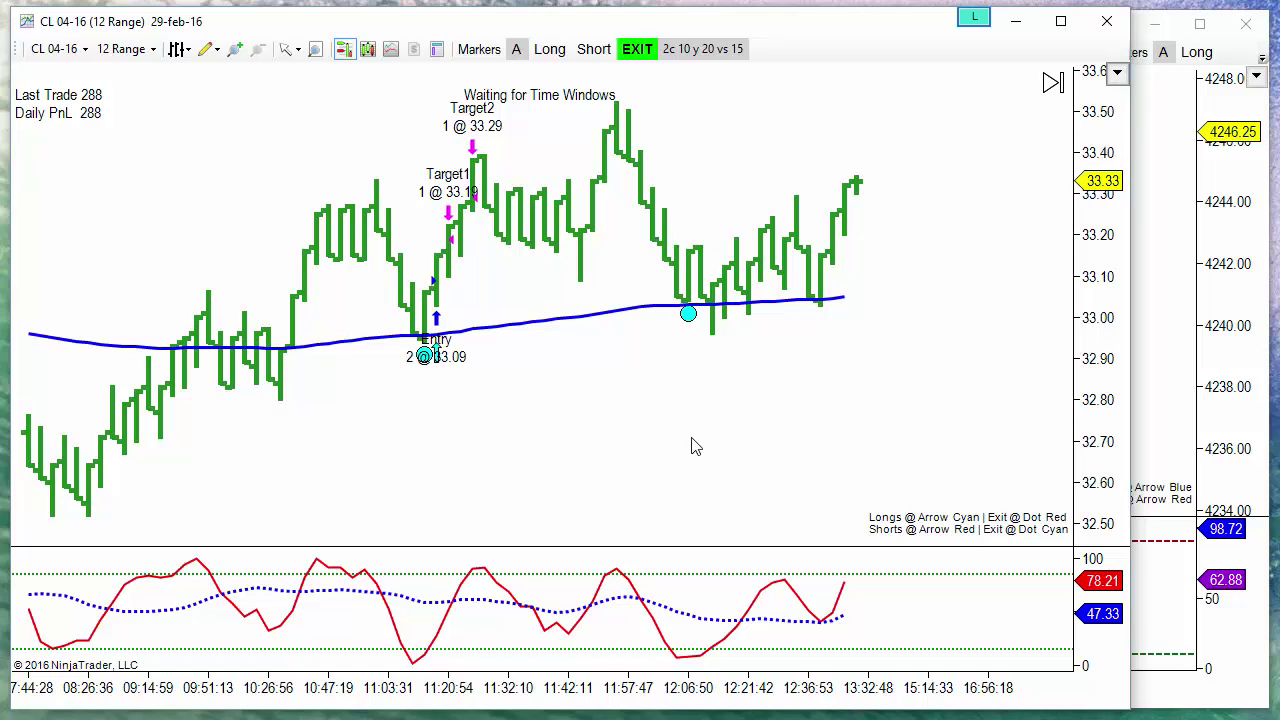
click(1054, 86)
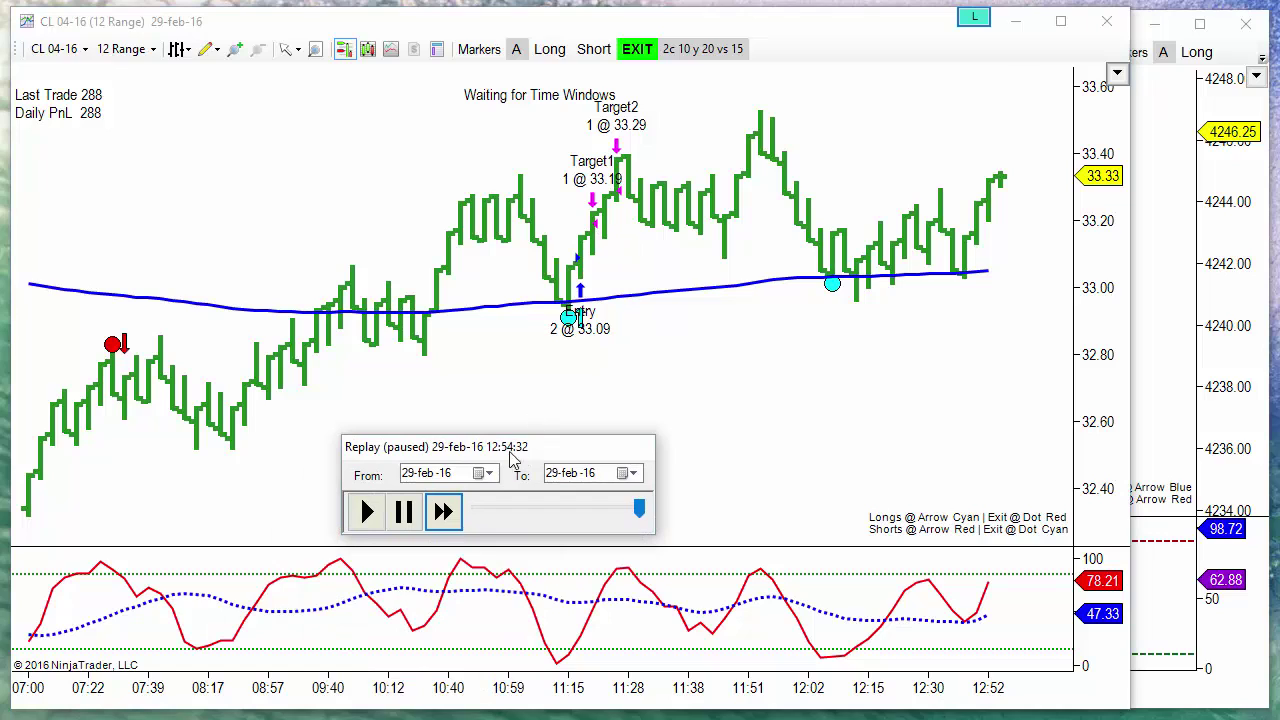
Step: Move the replay controls over the chart and inspect the 11:00 and 11:03 bars' price data
drag(505, 449, 573, 439)
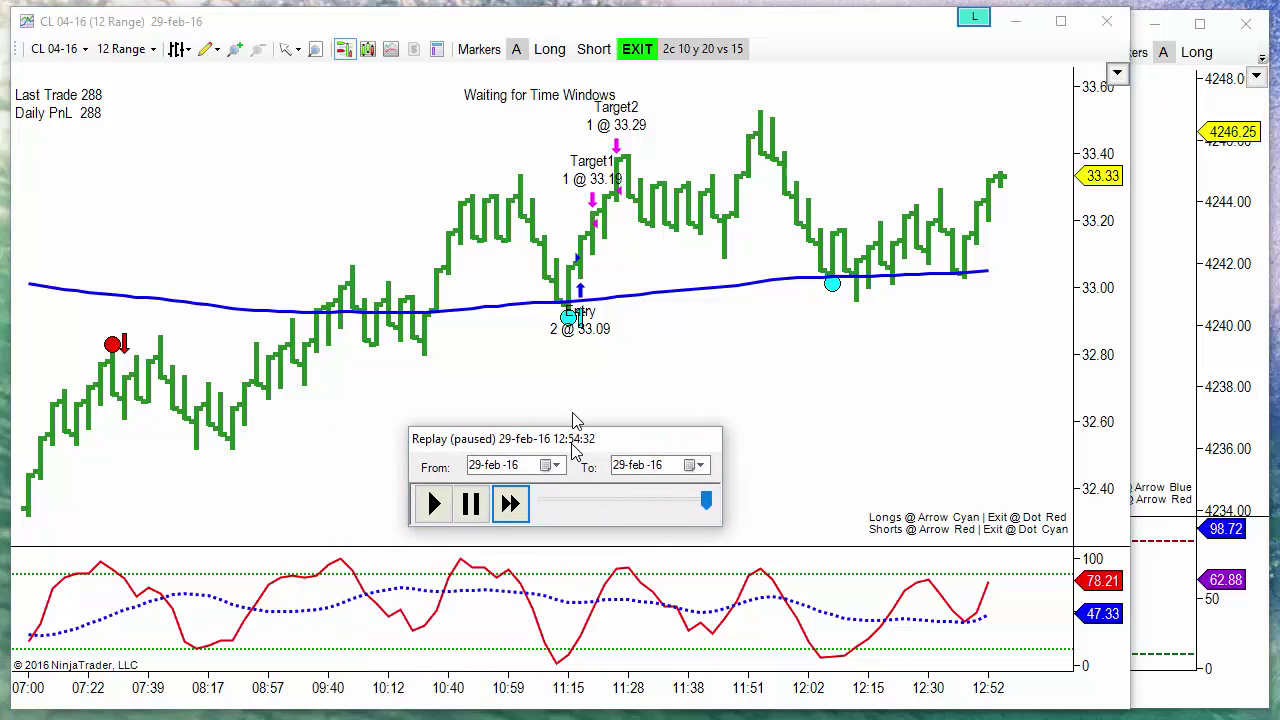
middle_click(519, 288)
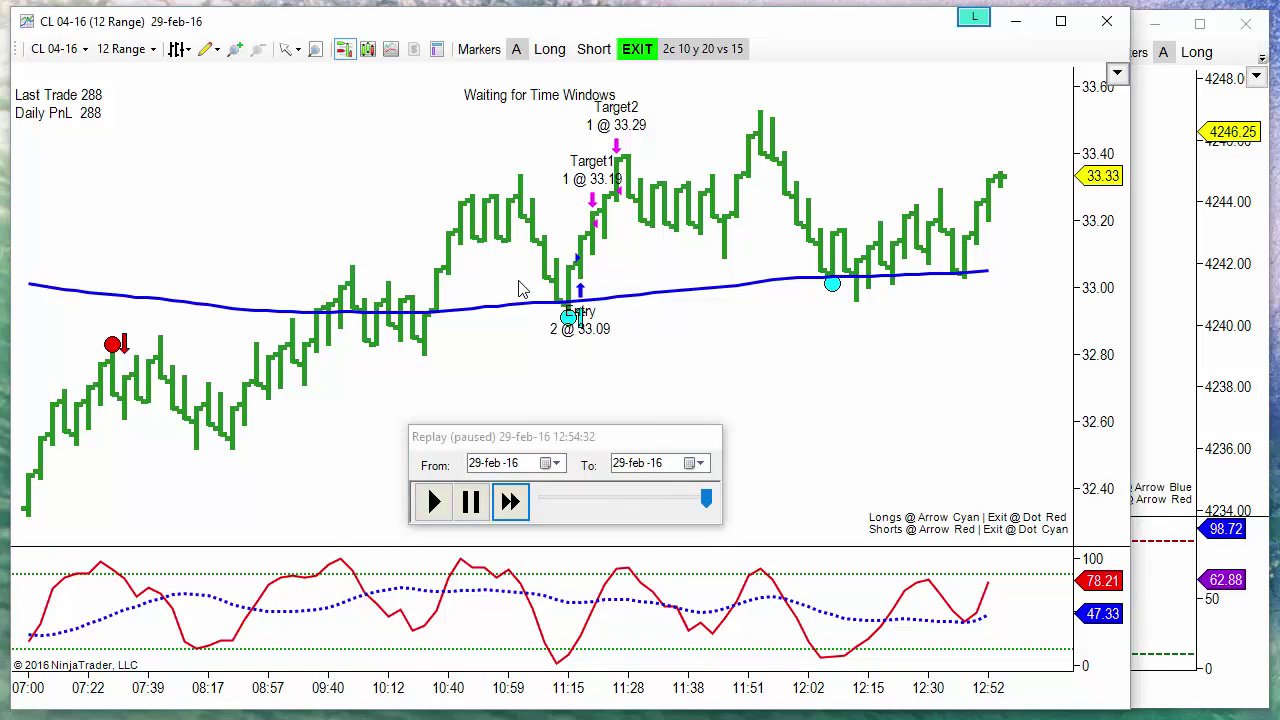
middle_click(536, 290)
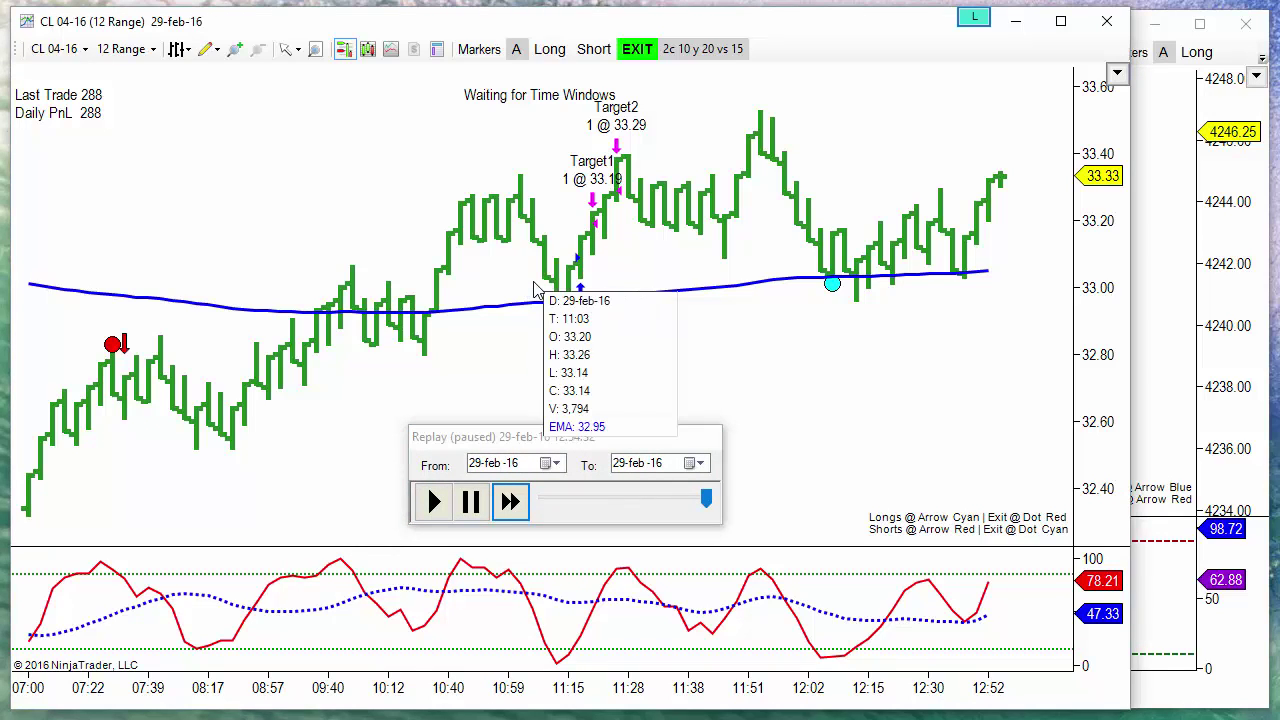
Step: Set the replay Go To time to 11:00 and start playback
right_click(590, 513)
click(630, 556)
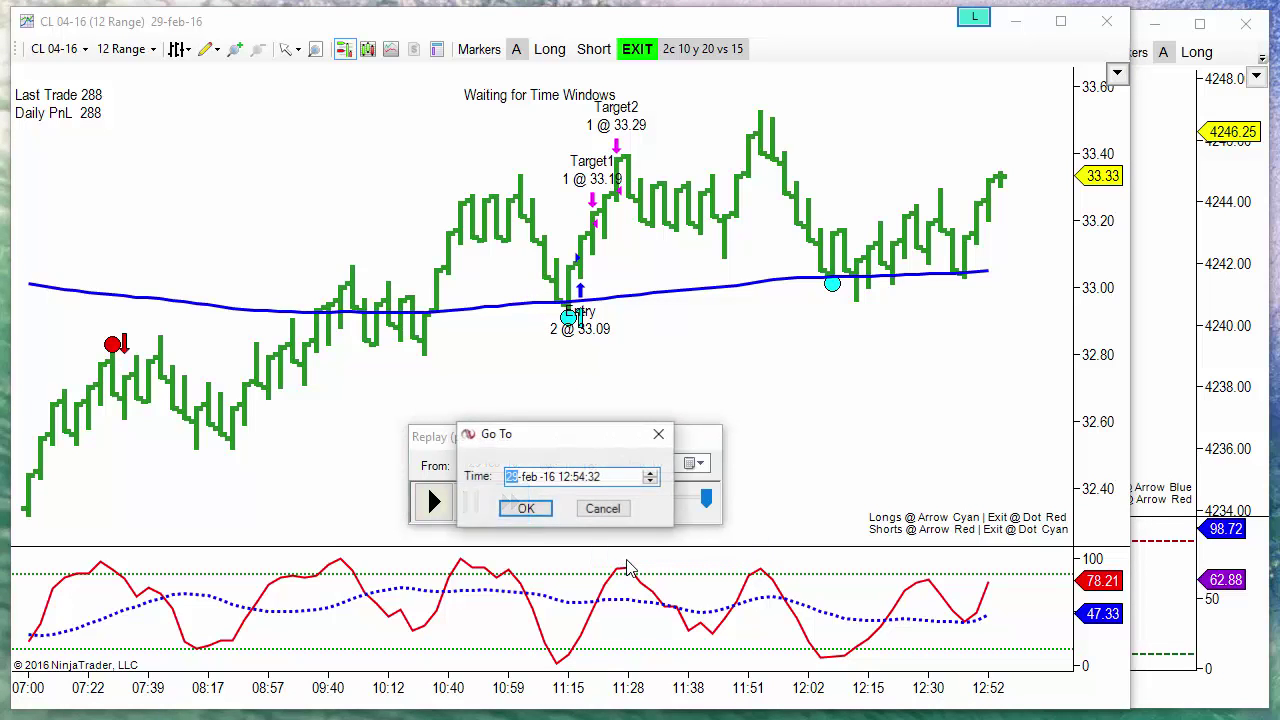
click(564, 478)
text(11:00)
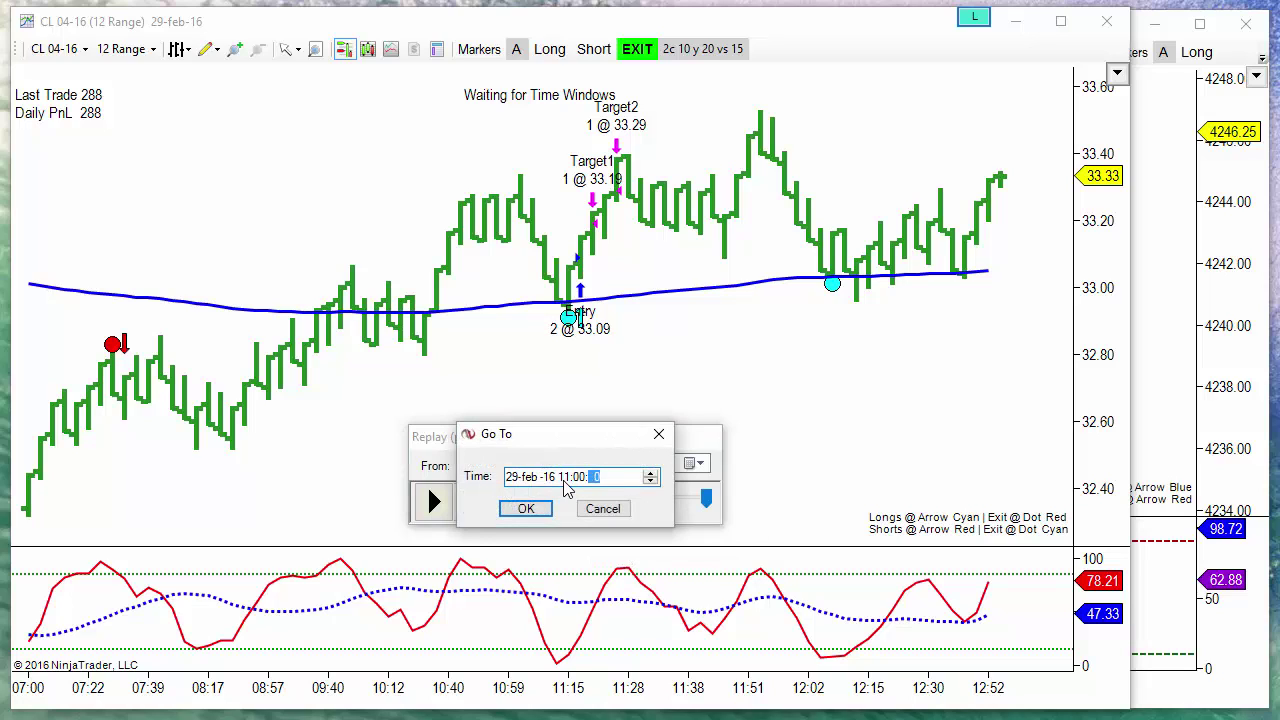
click(528, 509)
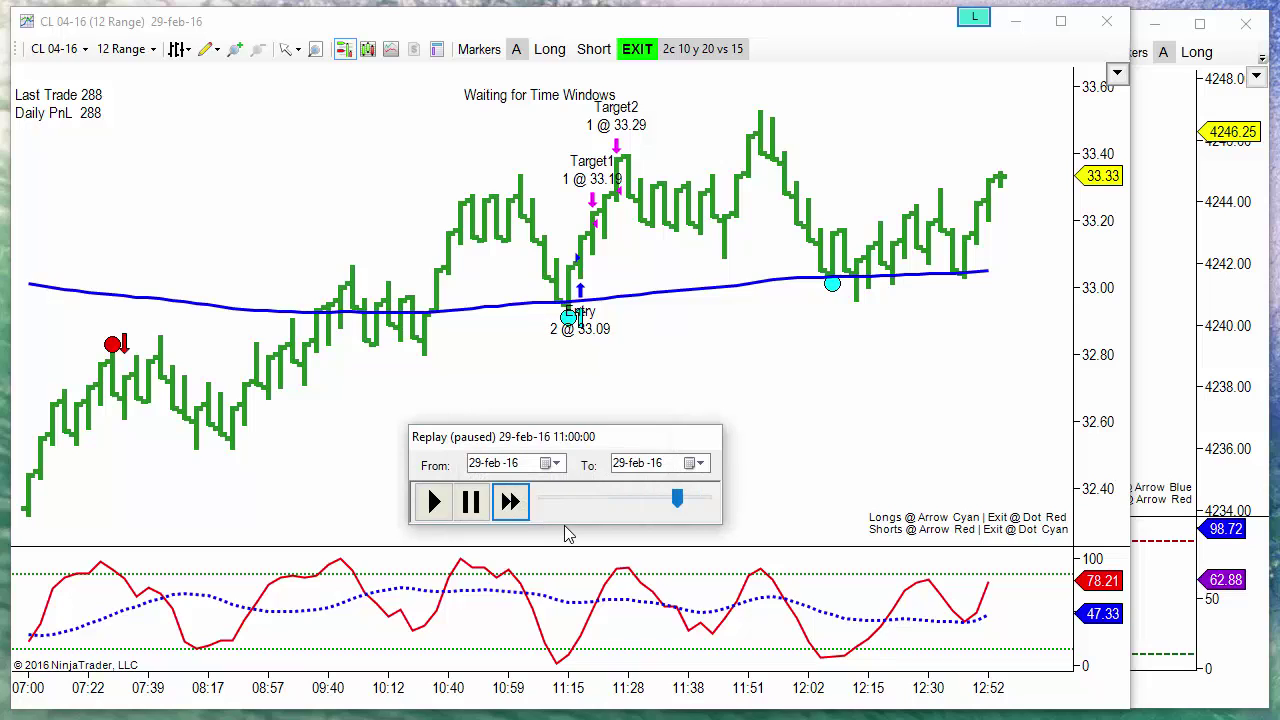
click(433, 501)
Step: Enable the strategy's long and short trades on the CL chart and leave room after the last bar
click(588, 57)
click(592, 50)
click(553, 49)
drag(955, 388, 826, 418)
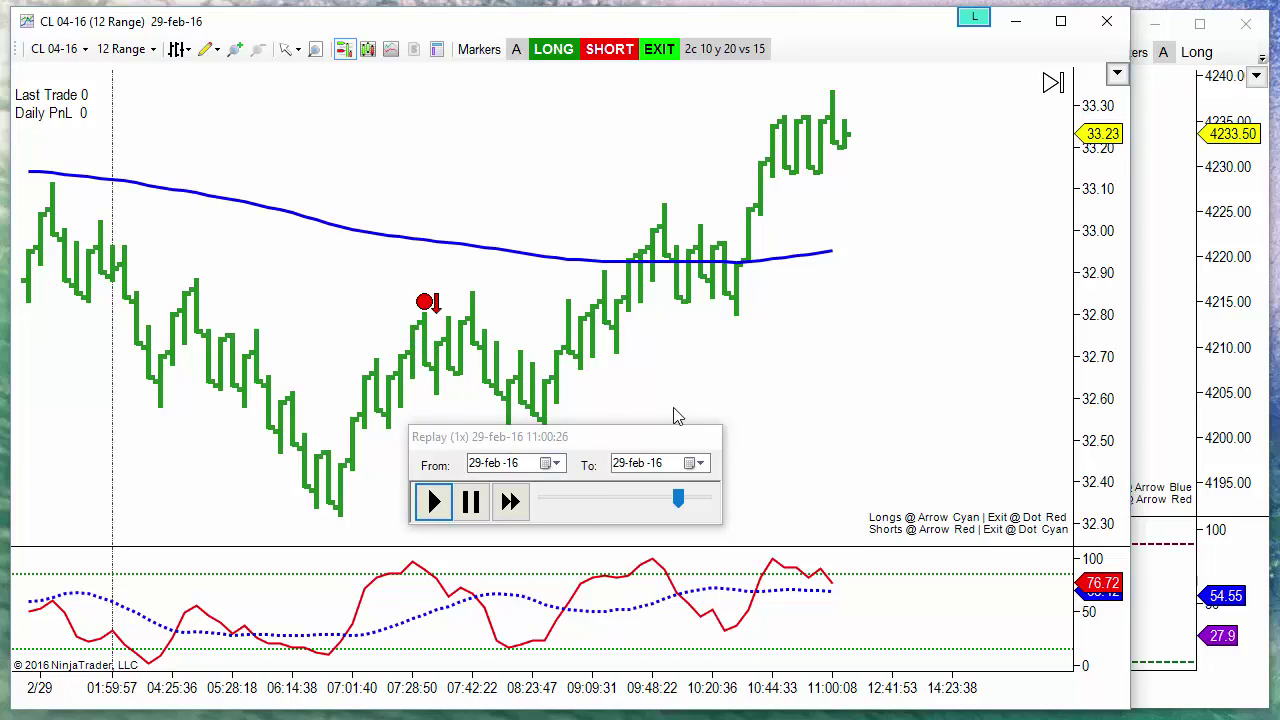
Step: Speed the replay through 6x, 10x and 100x, then pause it
click(512, 503)
click(512, 503)
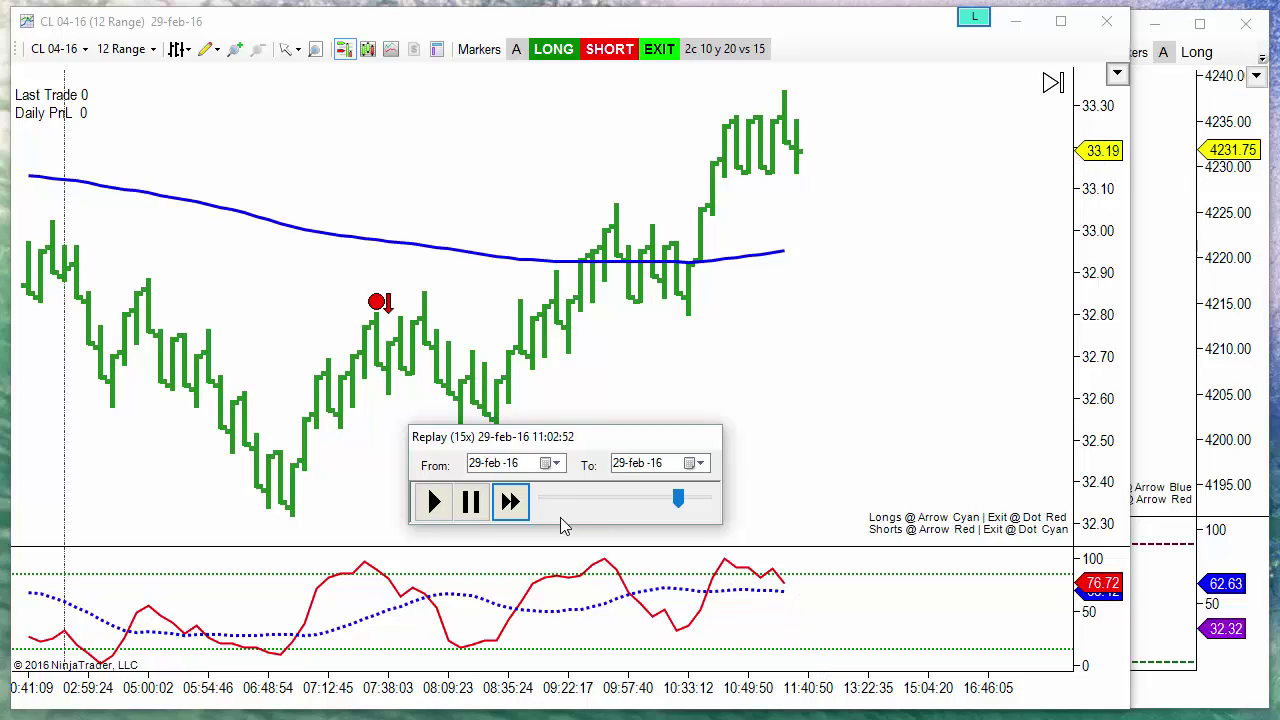
click(510, 502)
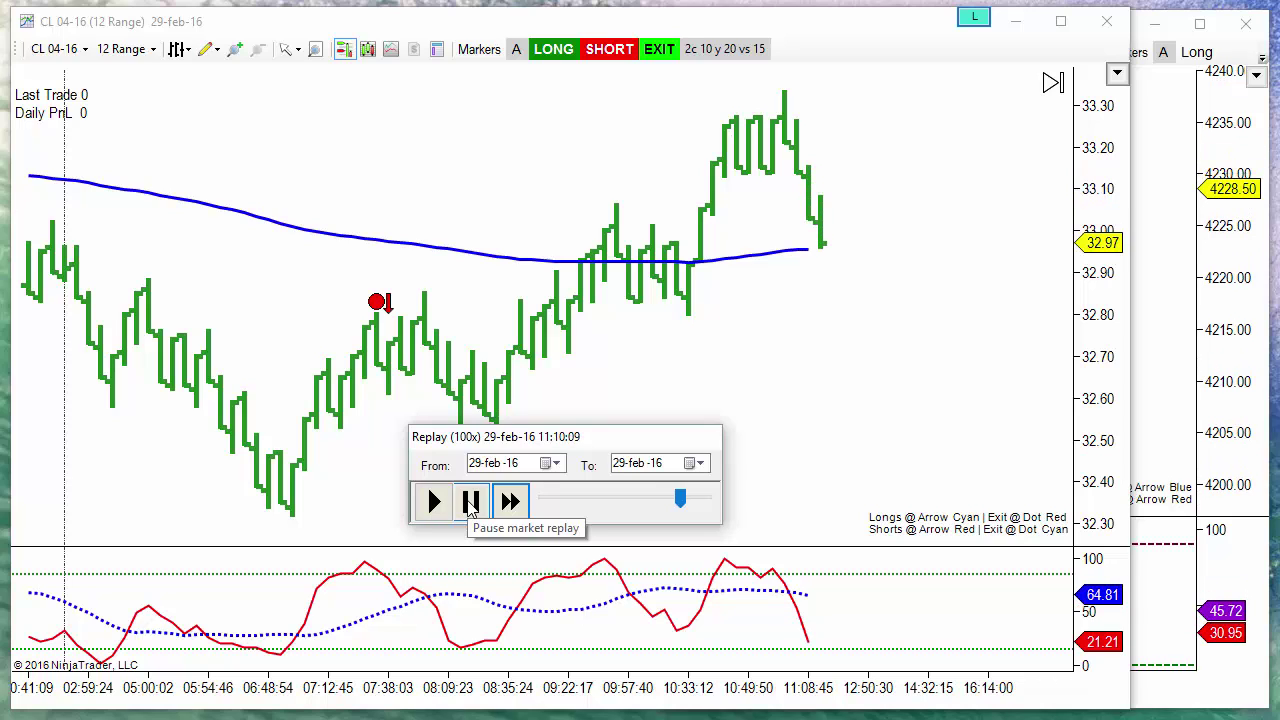
click(471, 502)
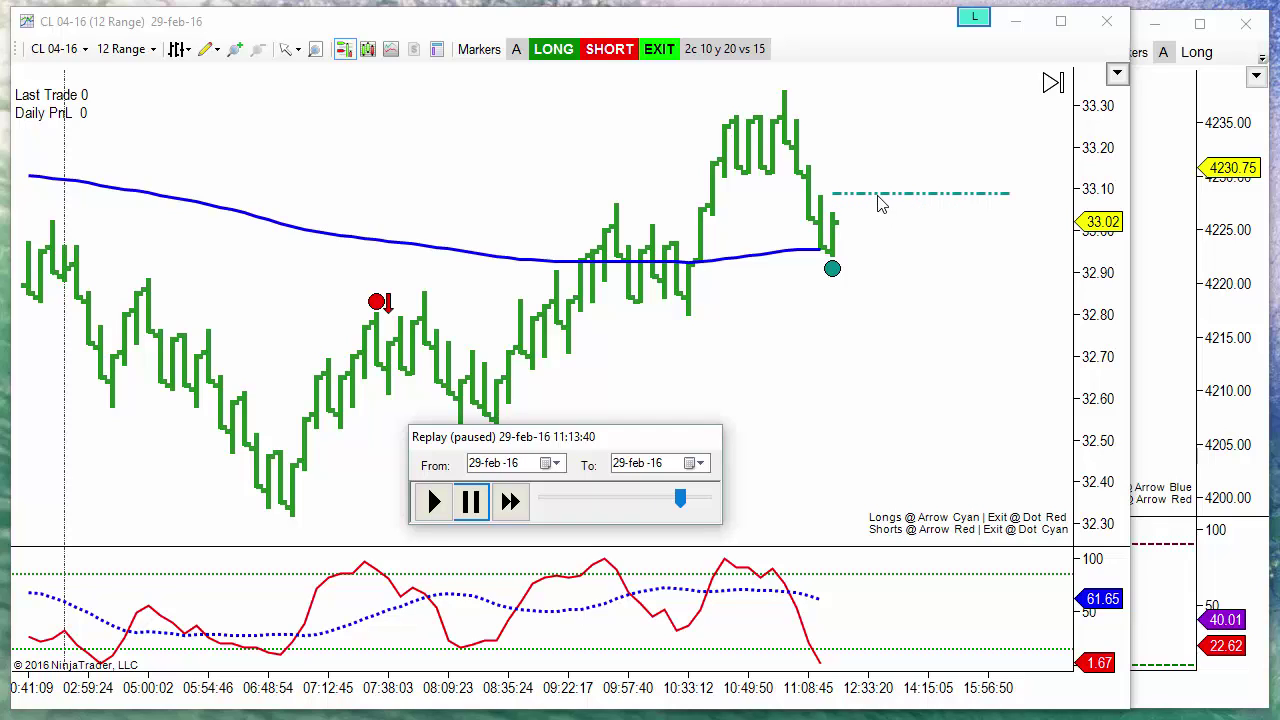
Step: Resume the replay up to 15x, pause at the cyan long signal at 11:16:26, then resume
click(511, 506)
click(511, 506)
click(511, 503)
click(511, 503)
click(511, 503)
click(511, 503)
click(511, 503)
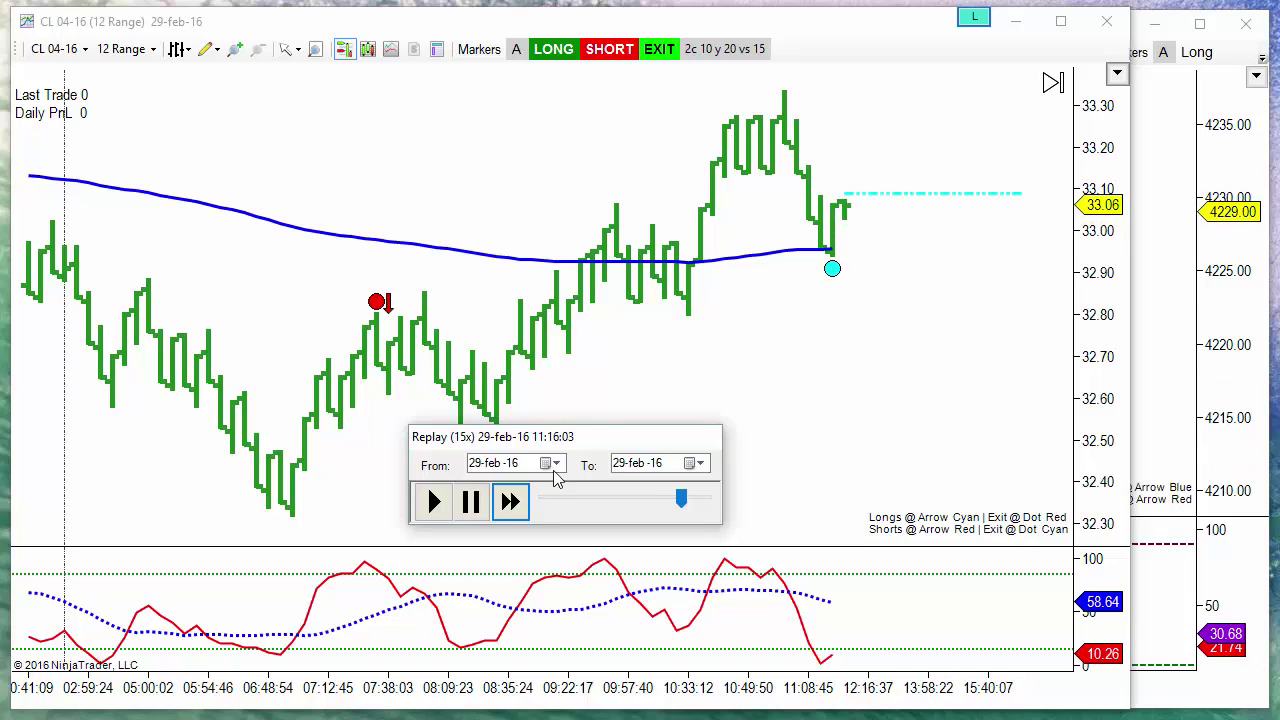
click(477, 510)
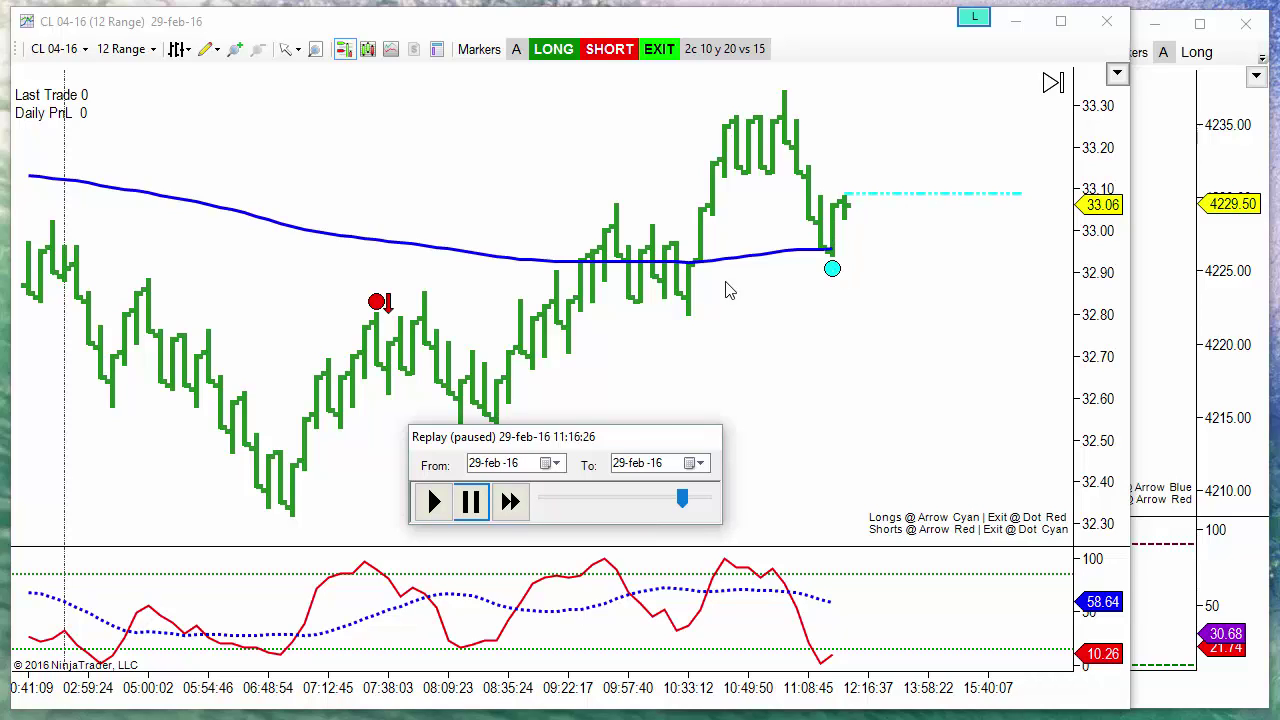
click(511, 503)
Step: Speed up the replay, pause at 12:06, and leave room past the latest CL bar
click(511, 503)
click(511, 503)
click(511, 503)
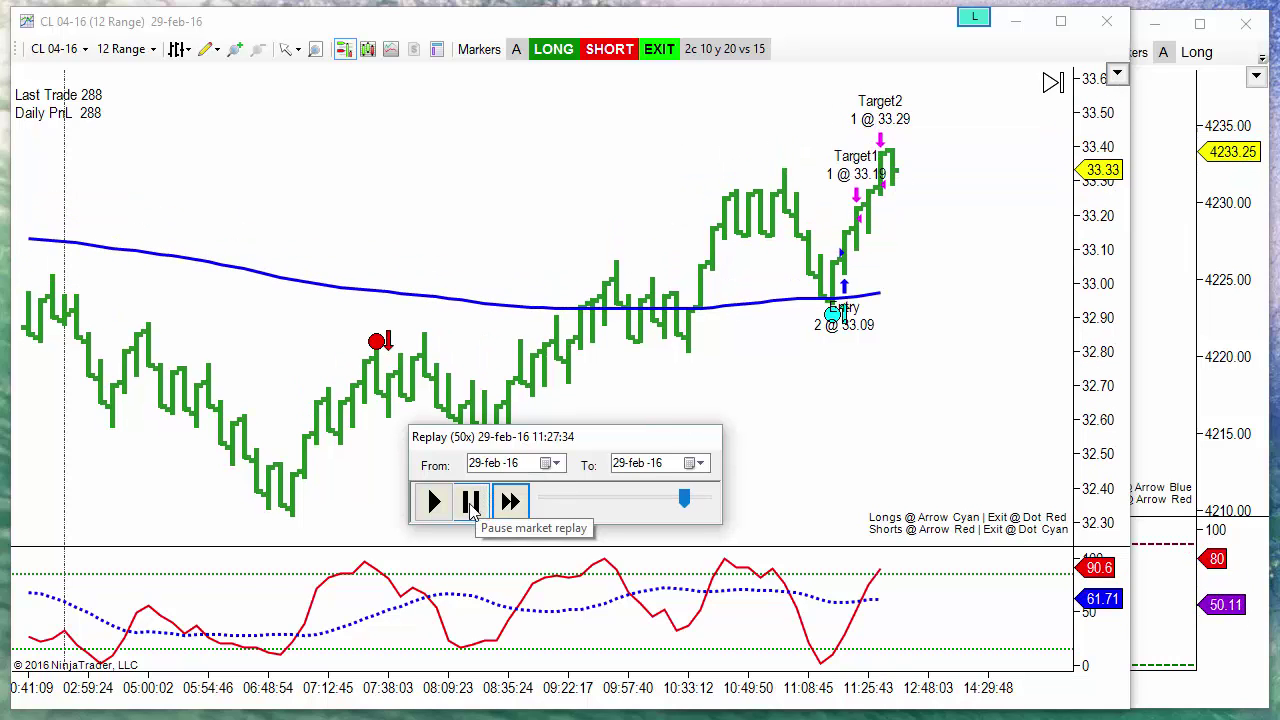
click(512, 505)
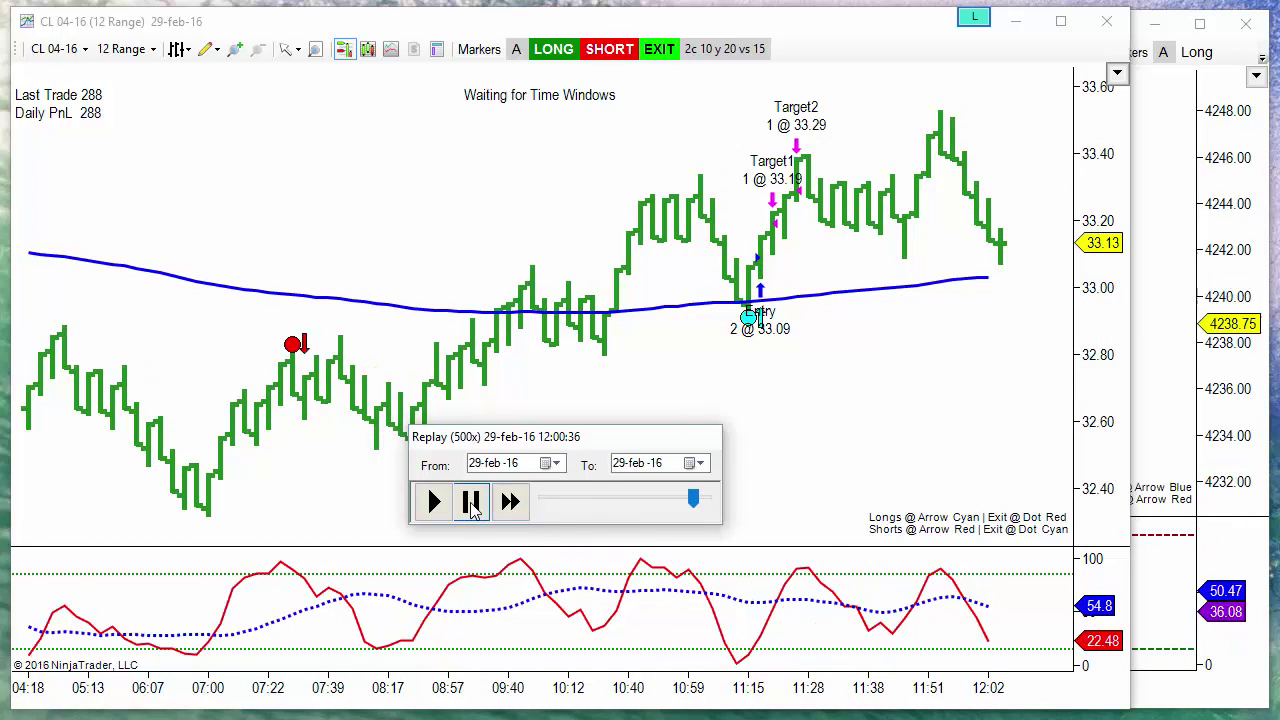
click(472, 503)
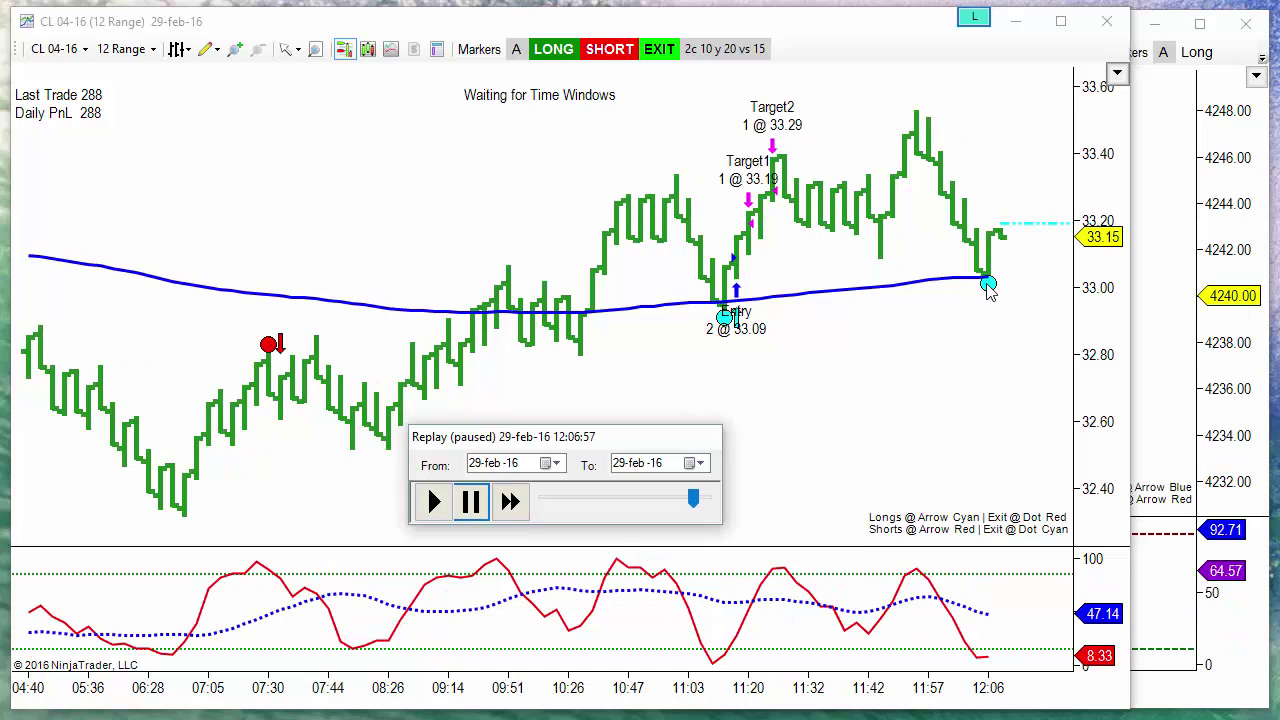
drag(989, 300, 905, 297)
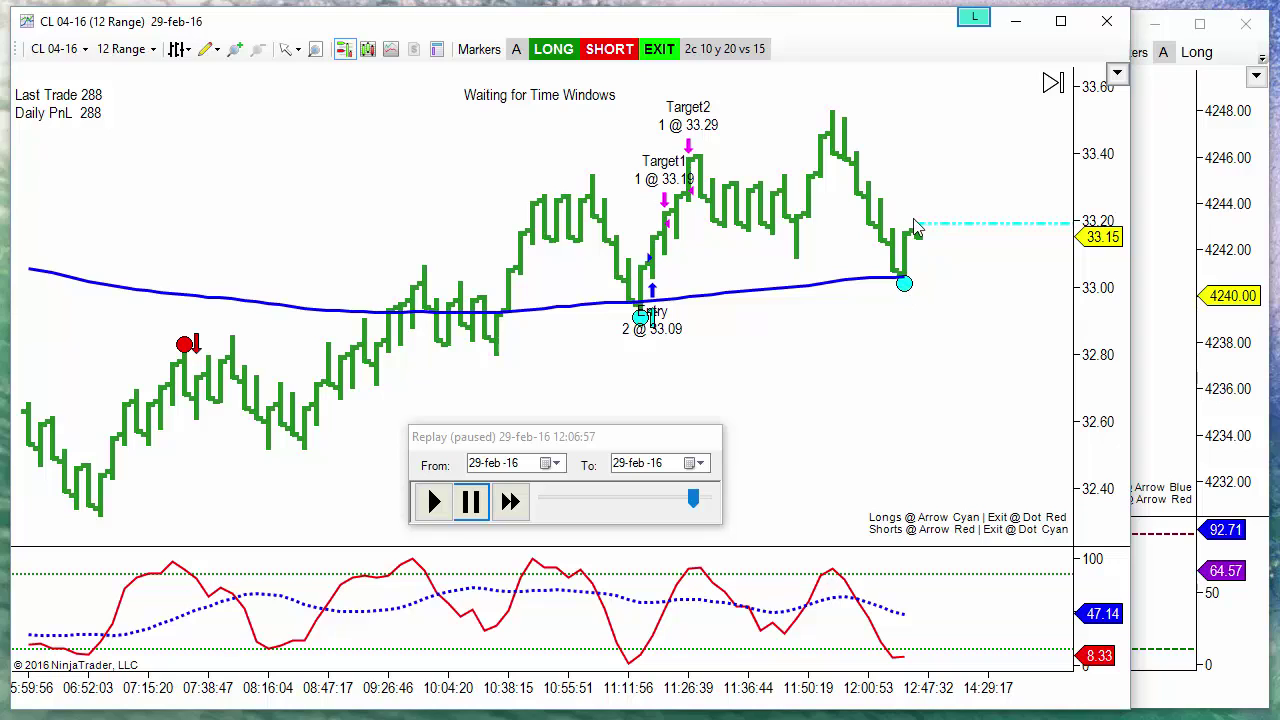
Step: Resume faster, pause at 12:09:19, and narrow the CL chart to reveal the NQ chart
click(509, 502)
click(509, 502)
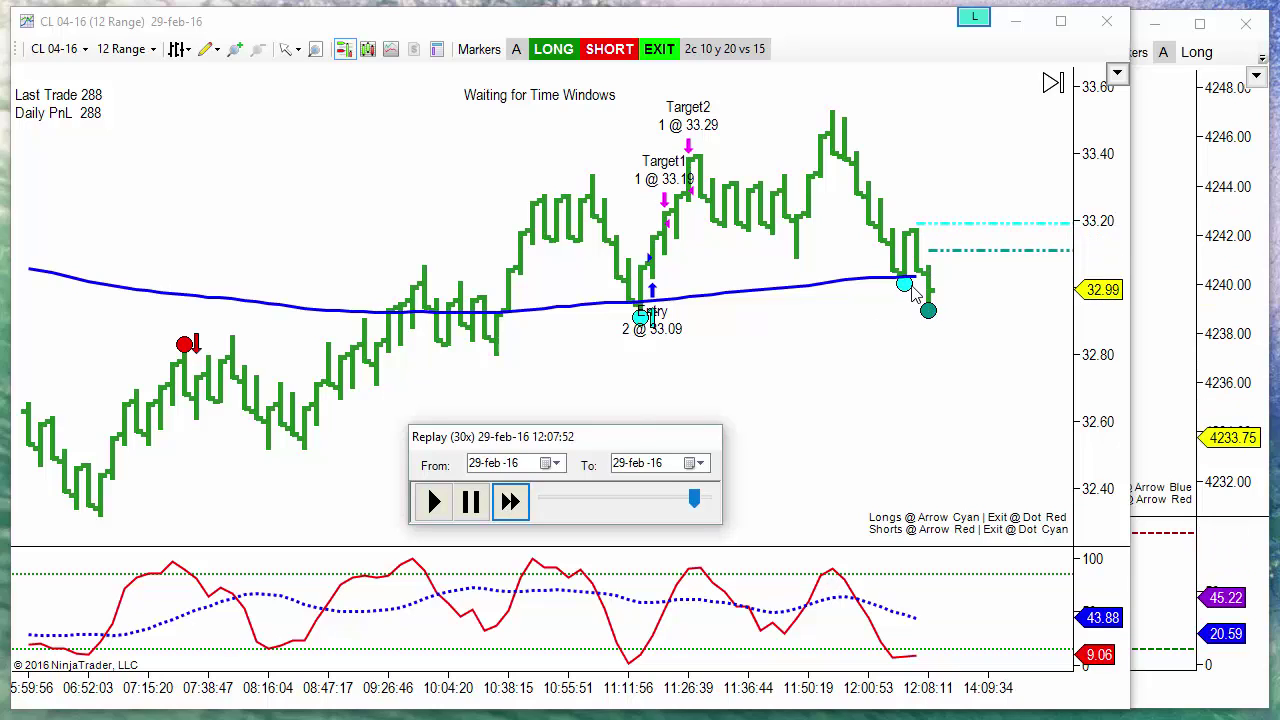
click(472, 503)
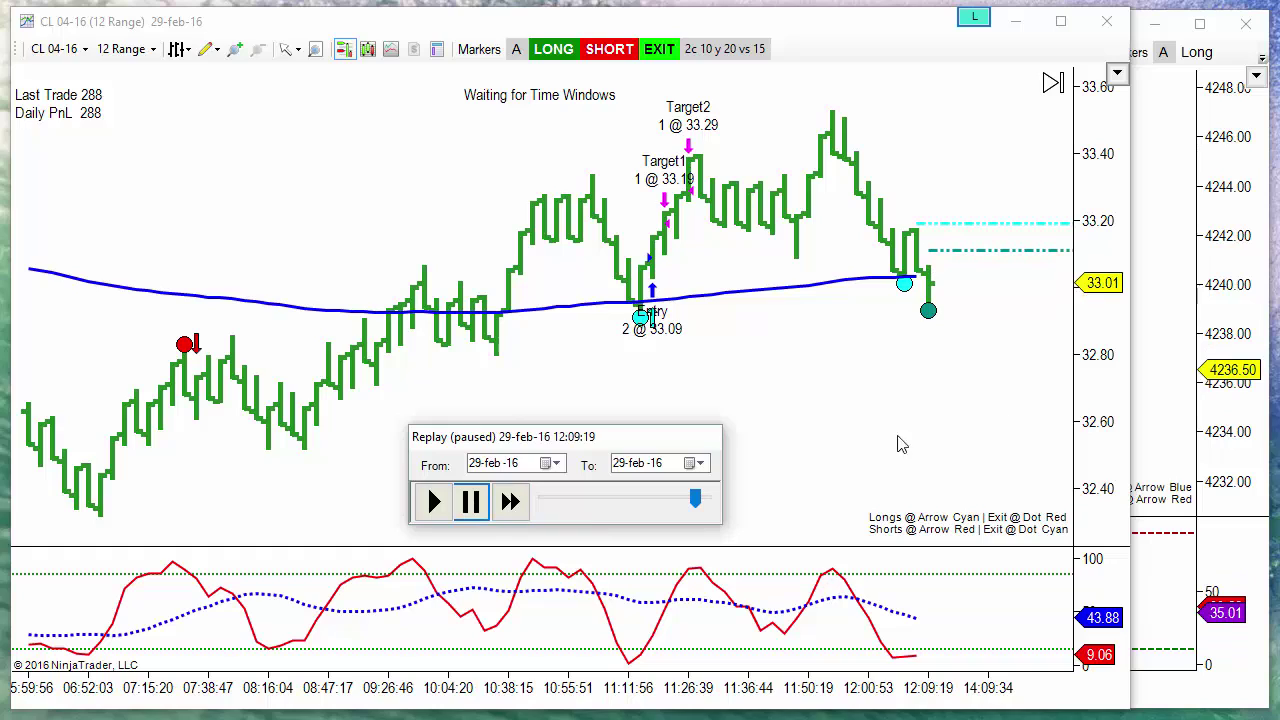
drag(1130, 404, 640, 437)
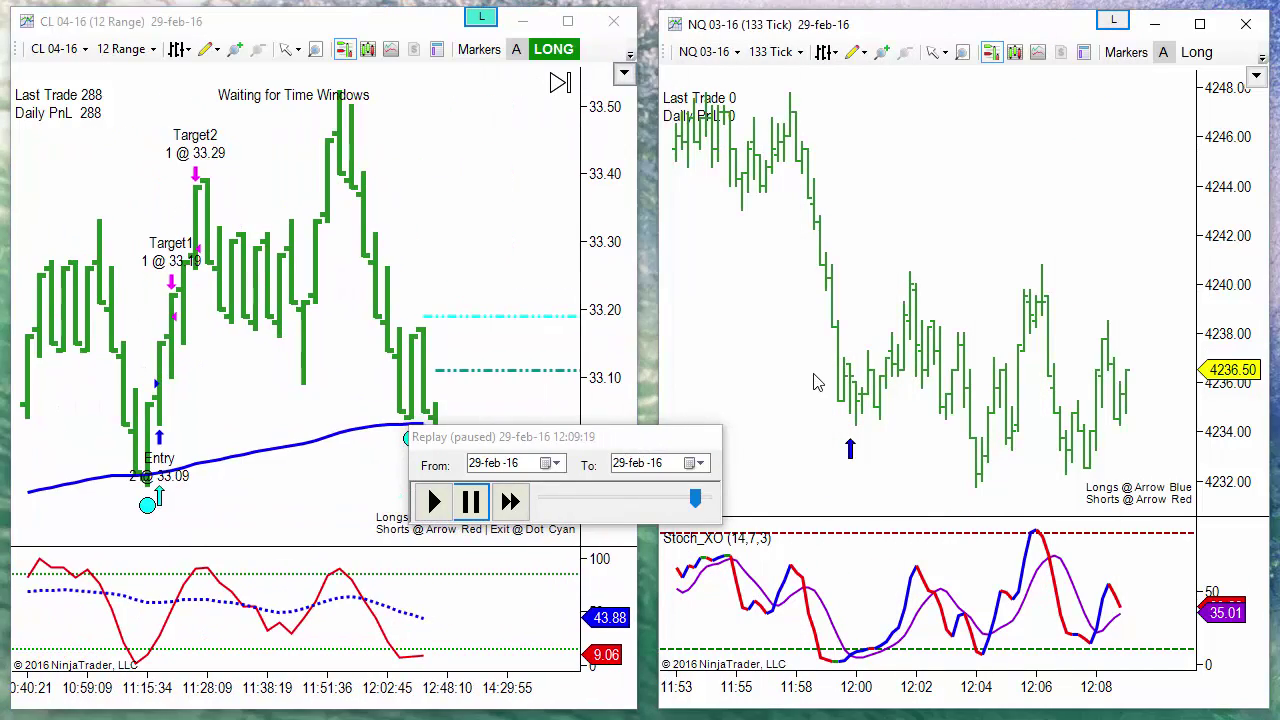
Step: Widen the NQ chart across the screen, reposition the replay controls, and fast-forward to 12:54:32
drag(649, 340, 8, 270)
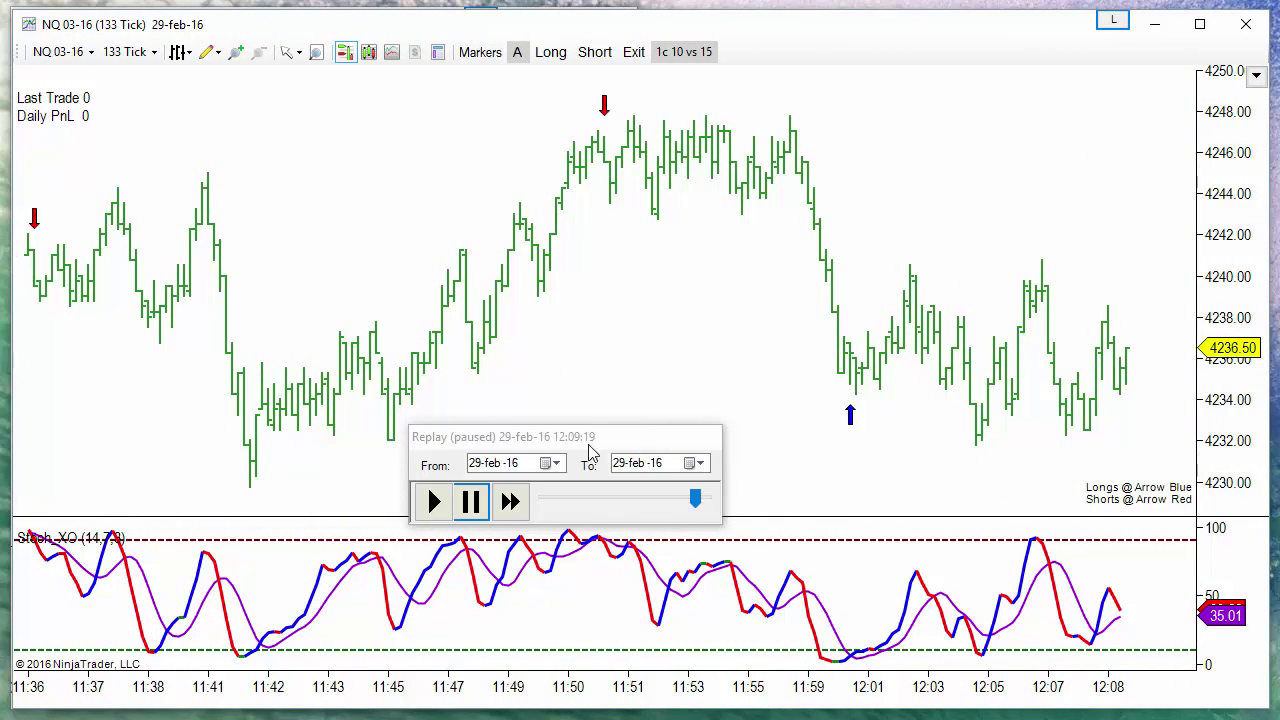
drag(551, 440, 565, 401)
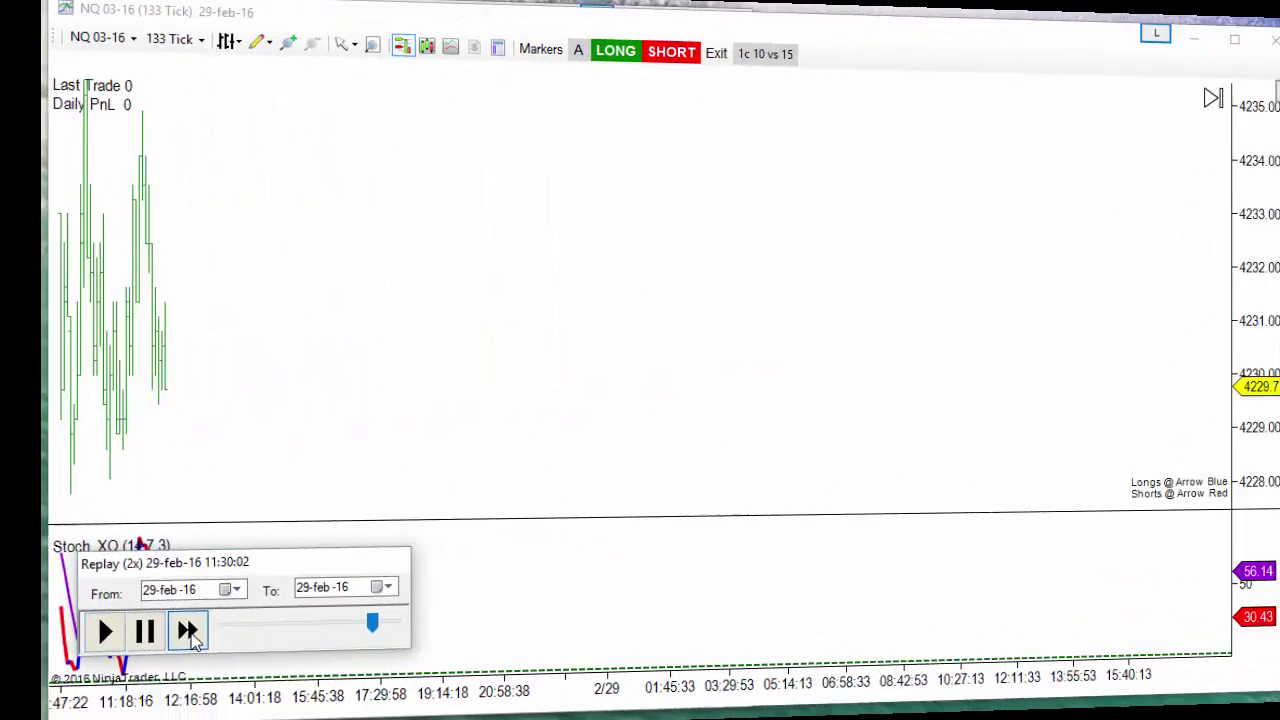
click(136, 620)
click(136, 620)
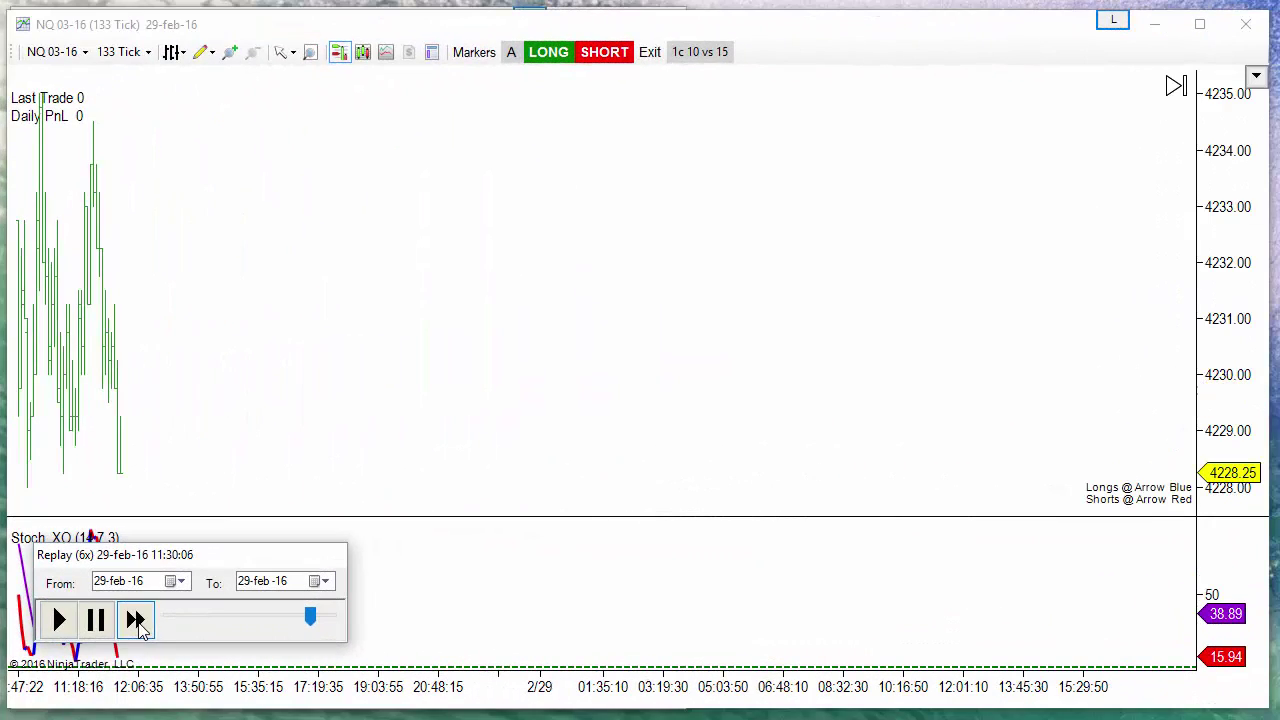
click(136, 620)
click(136, 620)
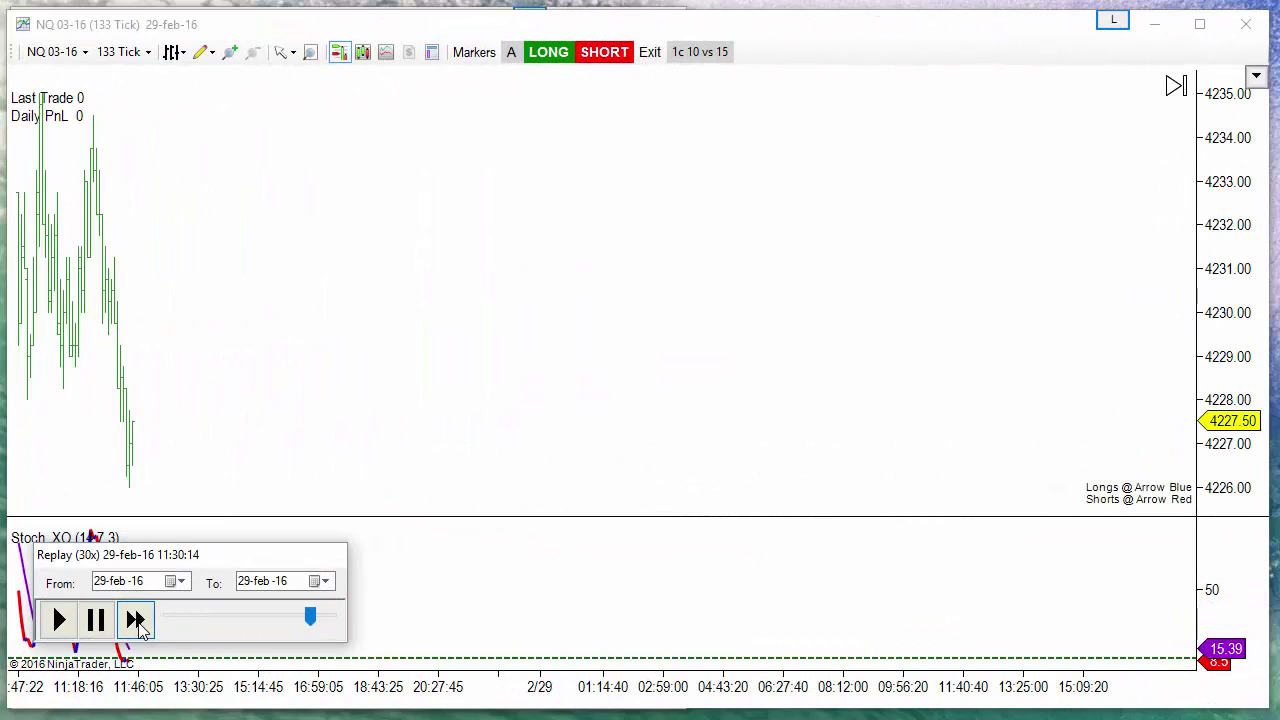
click(136, 620)
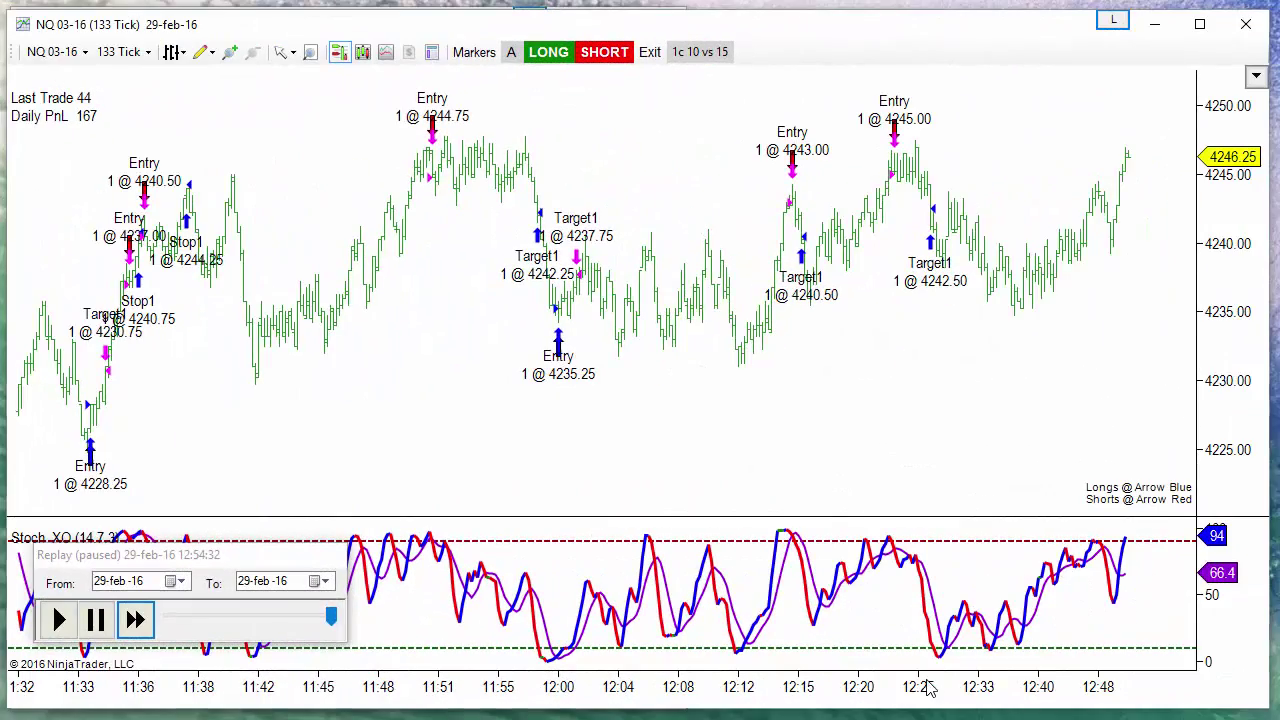
Step: Zoom the NQ chart in with the mouse wheel onto the 12:06–12:35 bars
scroll(928, 687, up, 3)
scroll(790, 423, up, 3)
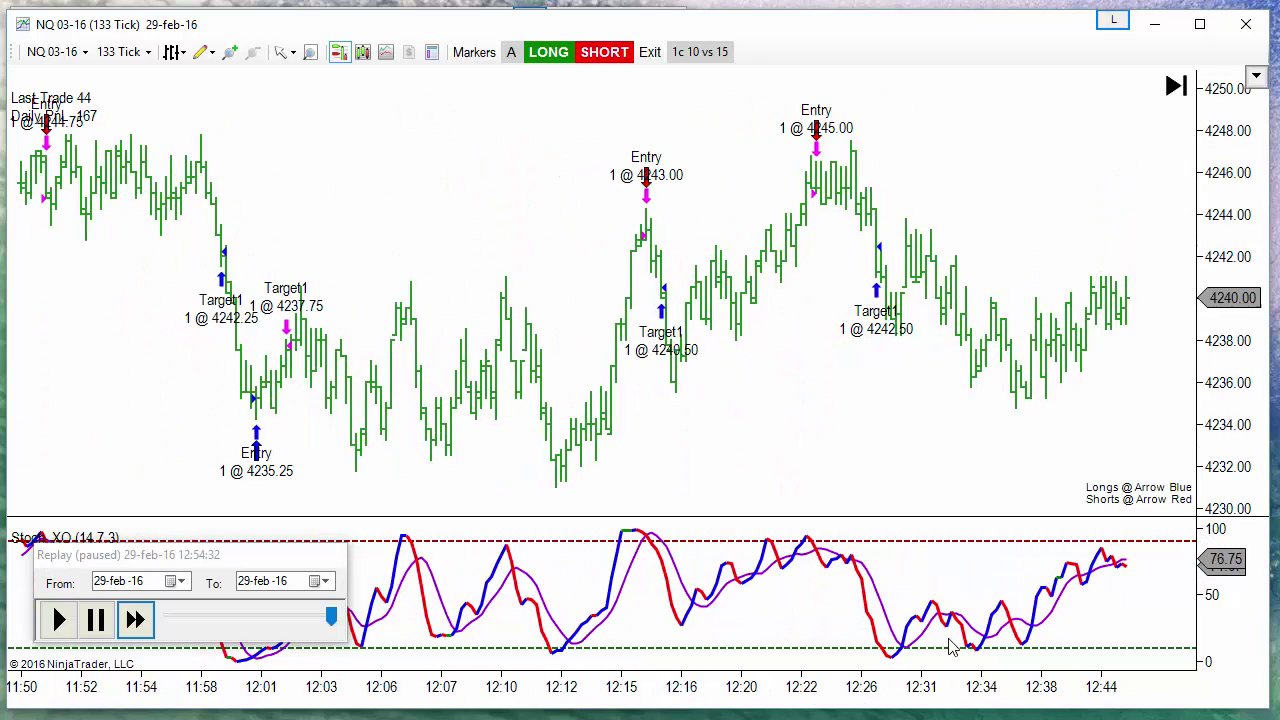
scroll(945, 688, up, 2)
scroll(837, 394, up, 4)
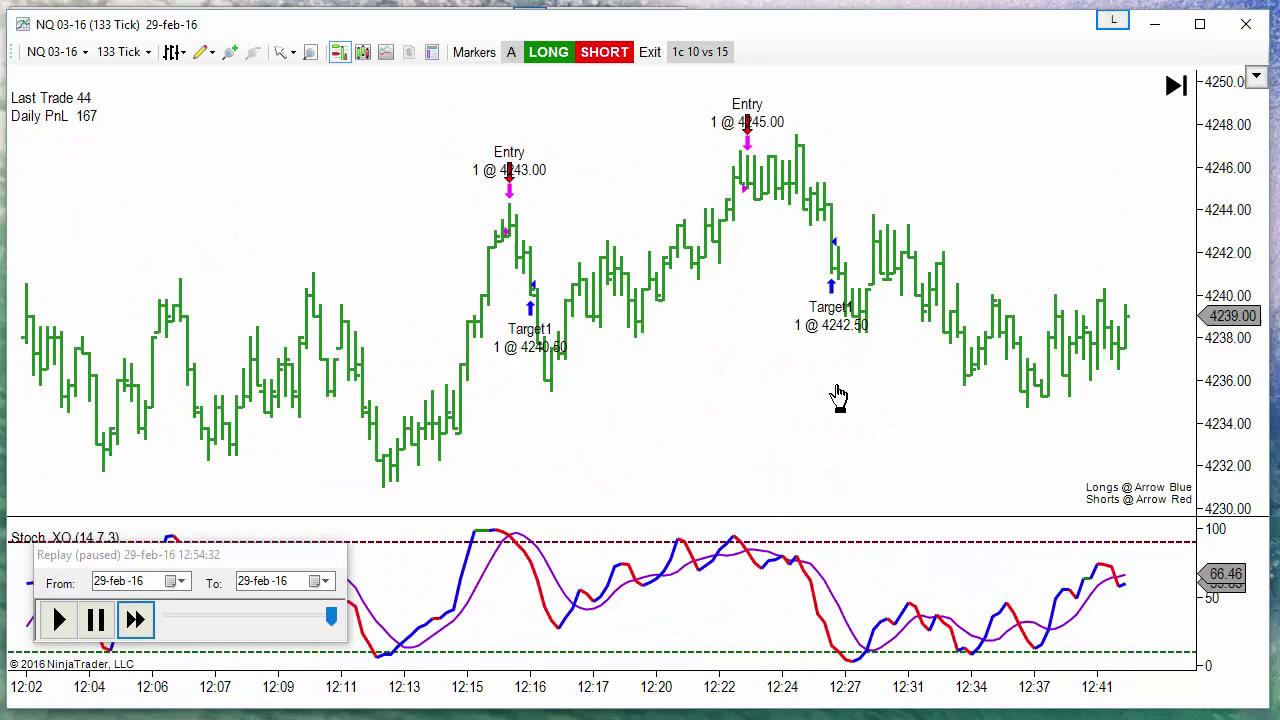
scroll(868, 690, up, 1)
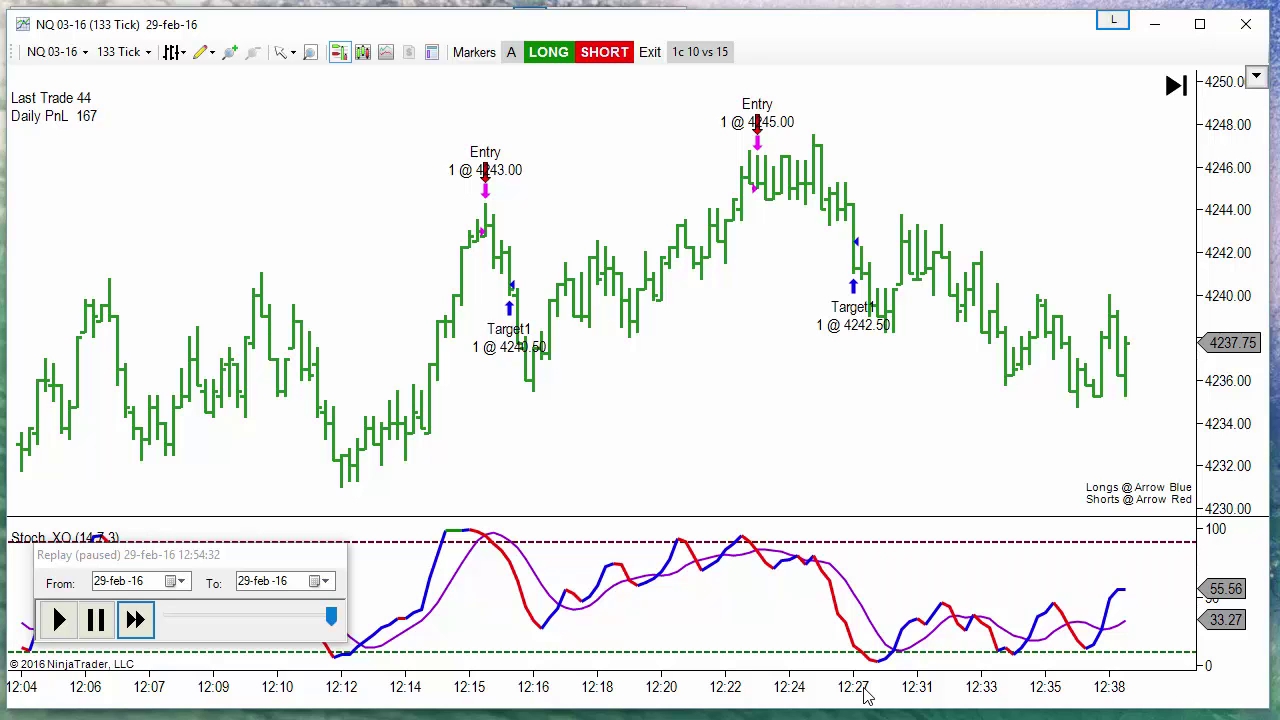
scroll(626, 690, up, 1)
scroll(789, 466, up, 3)
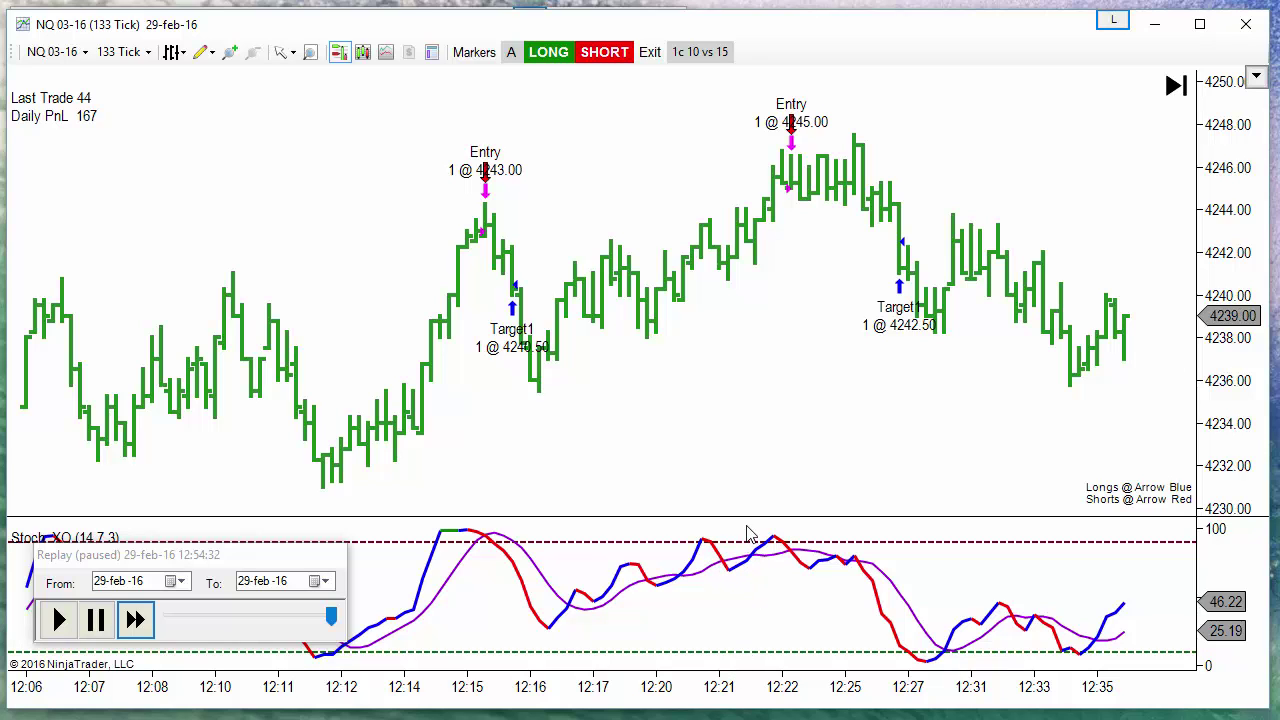
Step: Adjust the NQ Stoch_XO panel height and pan back to the 11:50 short and 12:00 long trades
drag(741, 515, 763, 250)
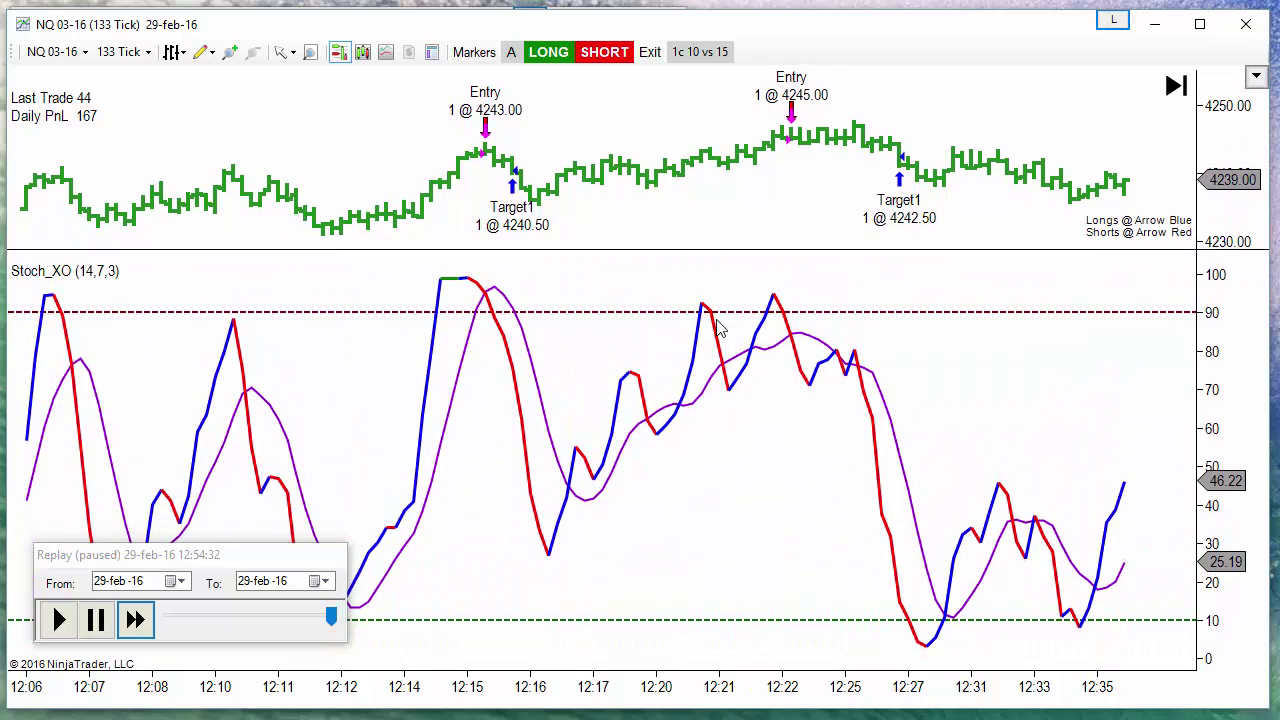
click(716, 320)
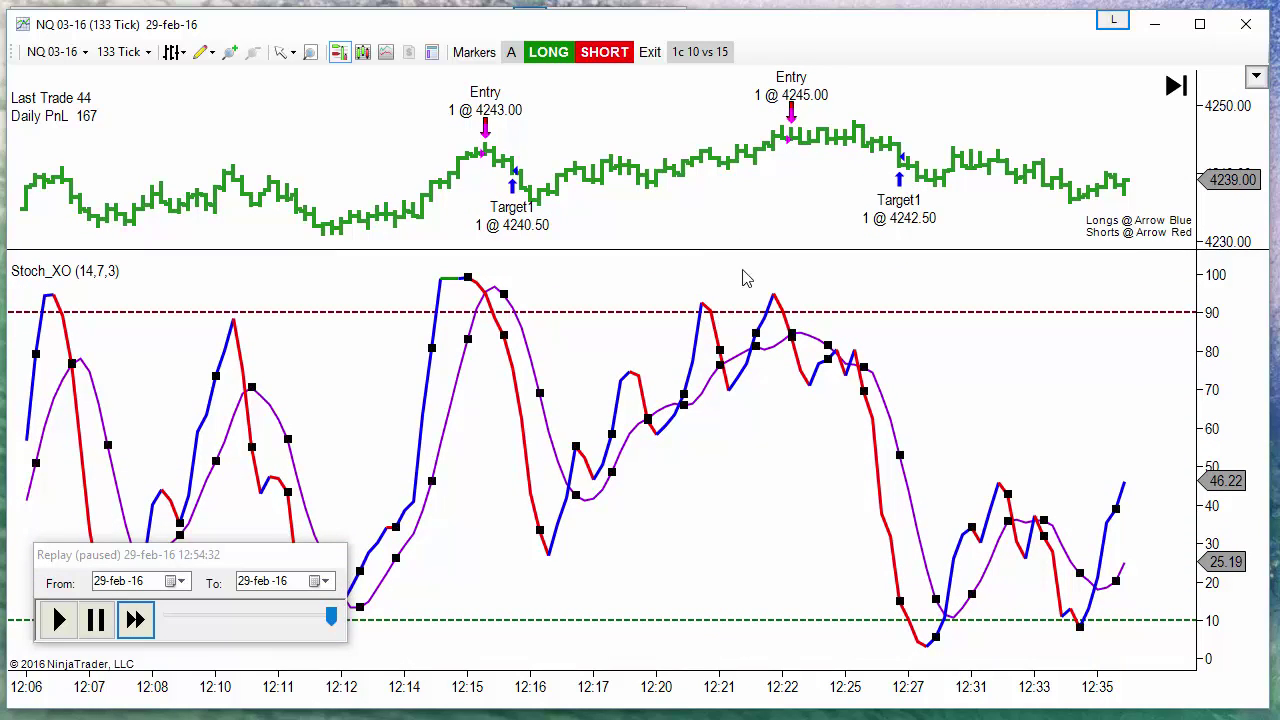
drag(757, 256, 746, 545)
drag(40, 200, 683, 420)
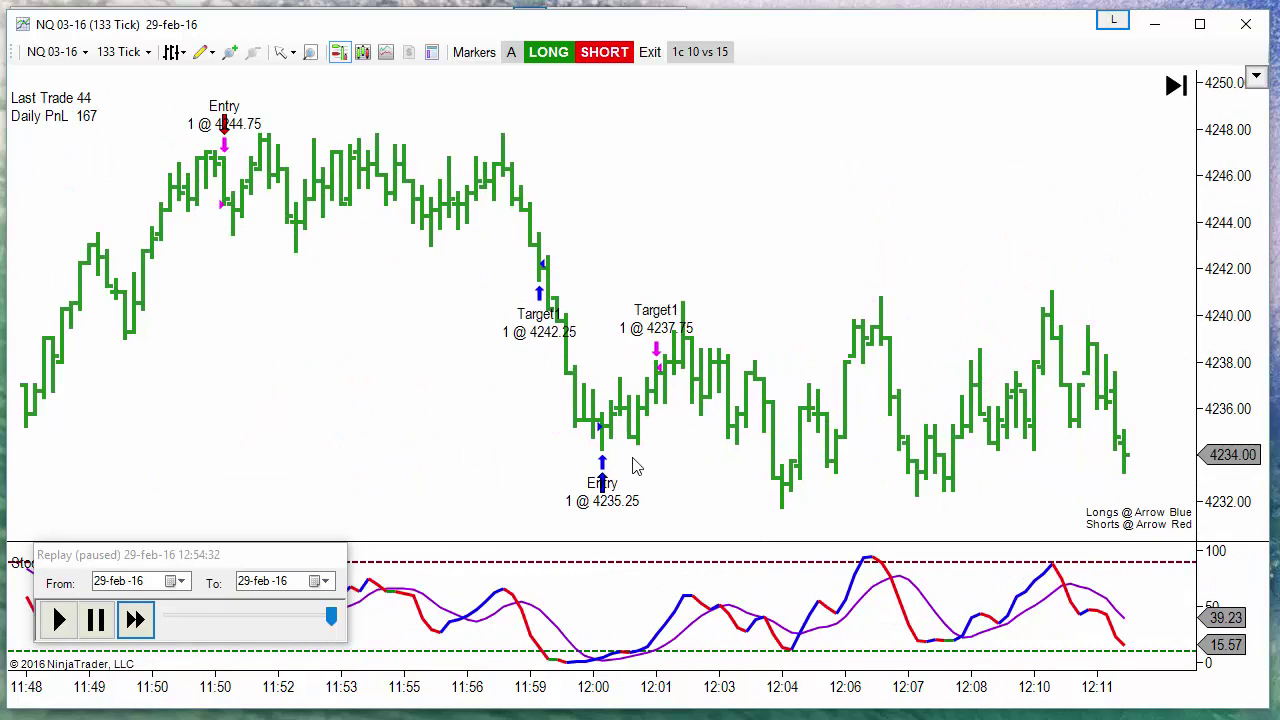
drag(434, 457, 621, 484)
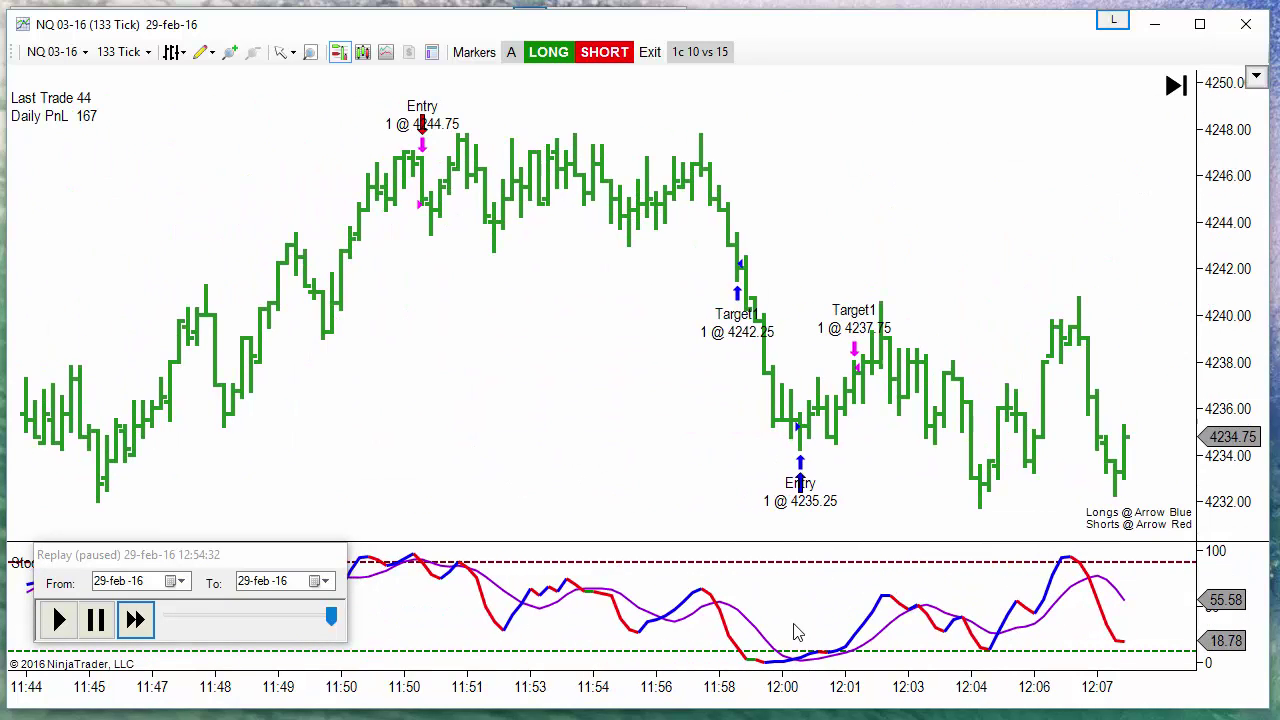
drag(809, 541, 806, 361)
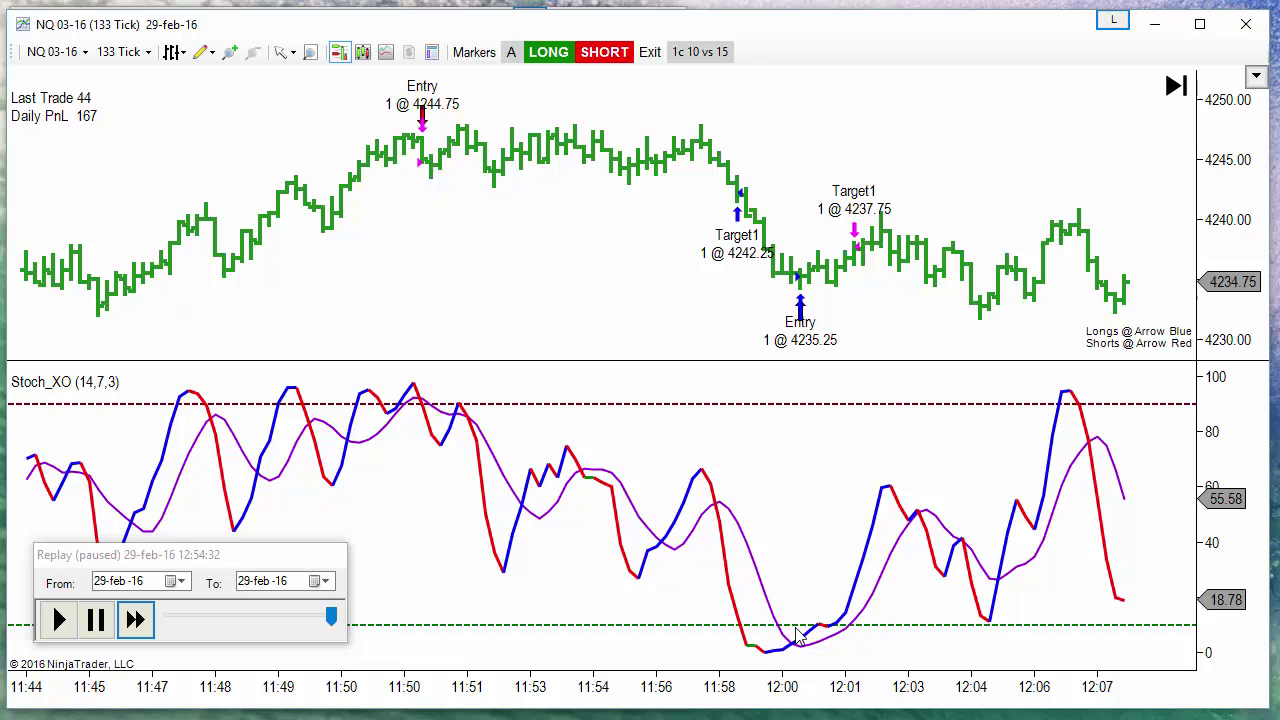
drag(790, 362, 805, 642)
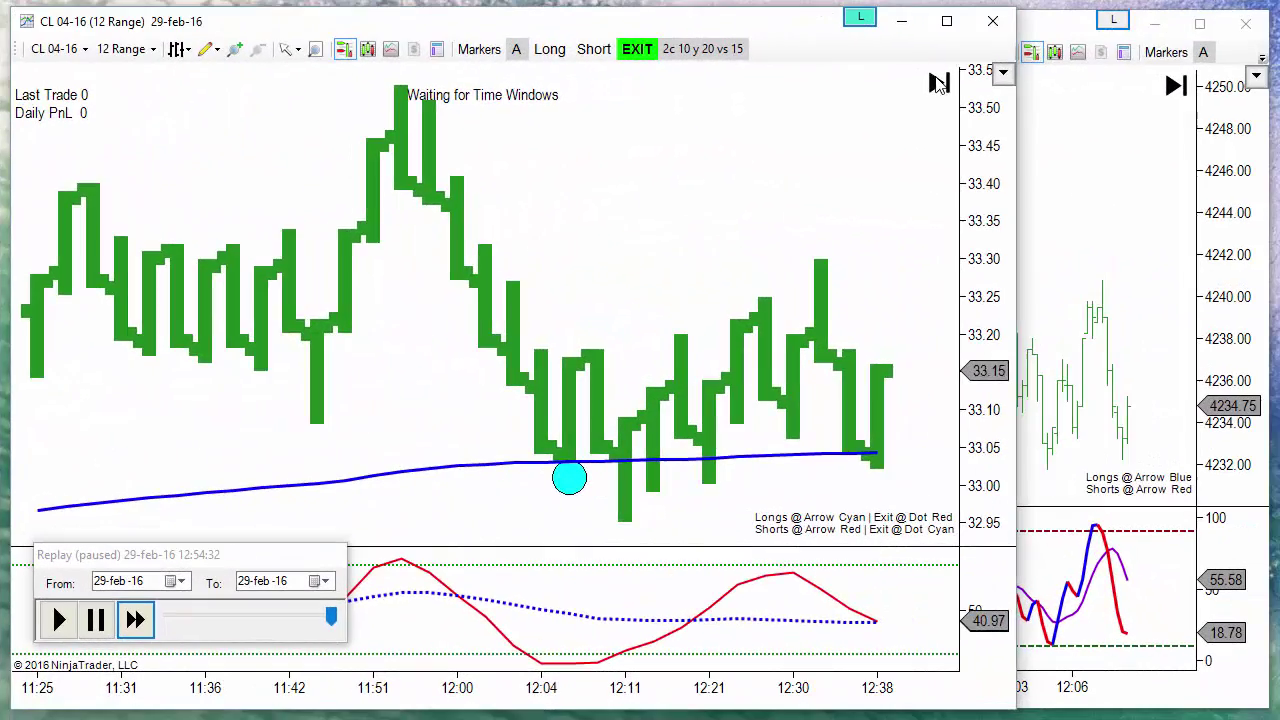
Step: Jump the CL chart to its latest bars, narrow it beside NQ, and compress its bars
click(938, 83)
drag(1019, 274, 677, 280)
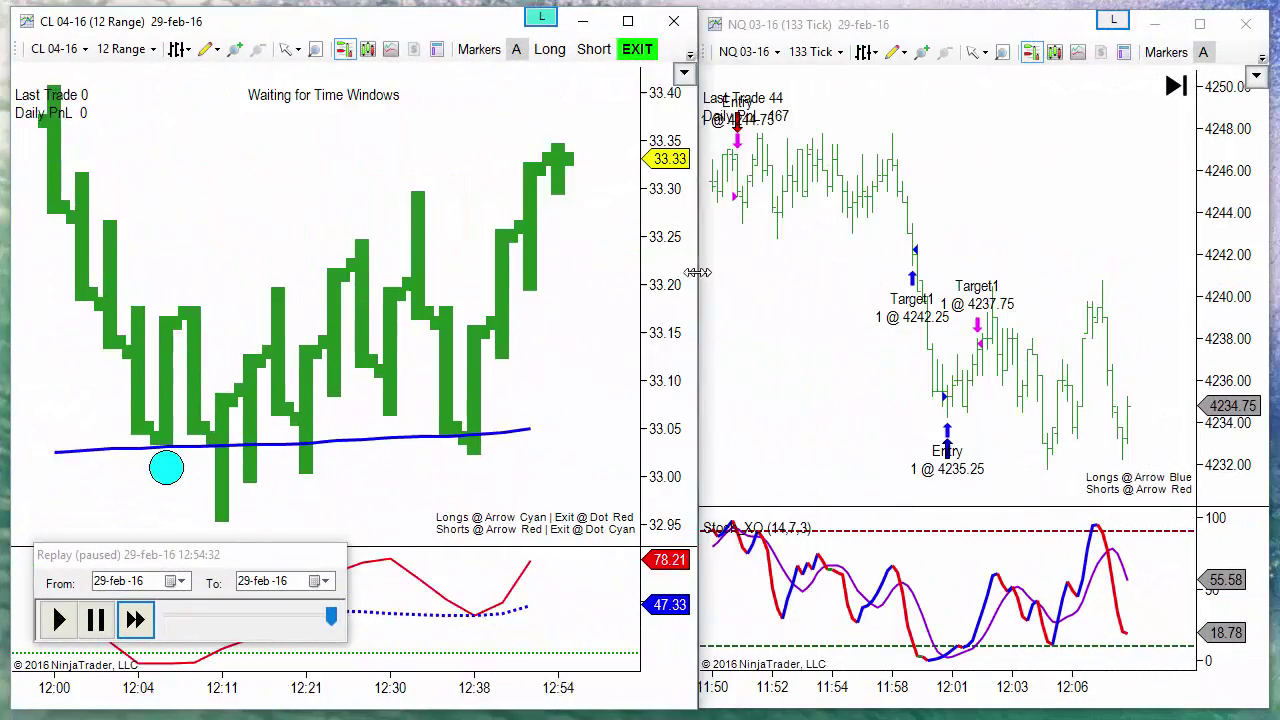
drag(368, 697, 400, 697)
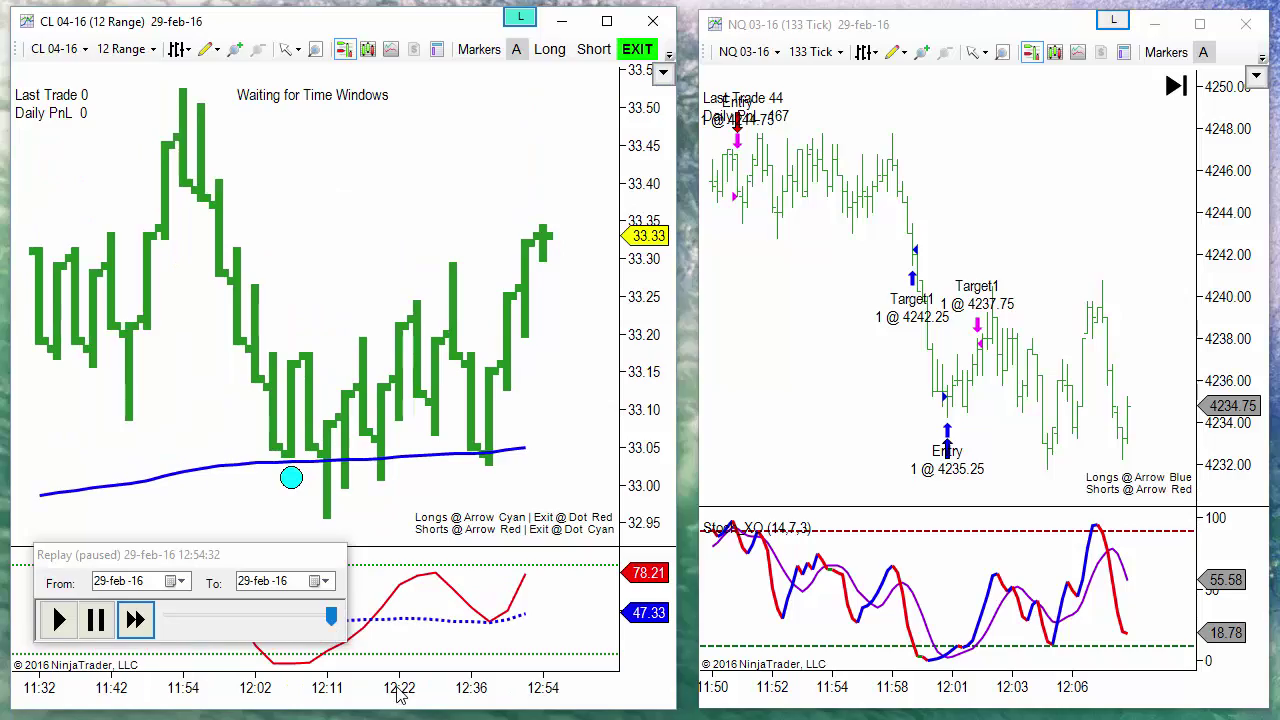